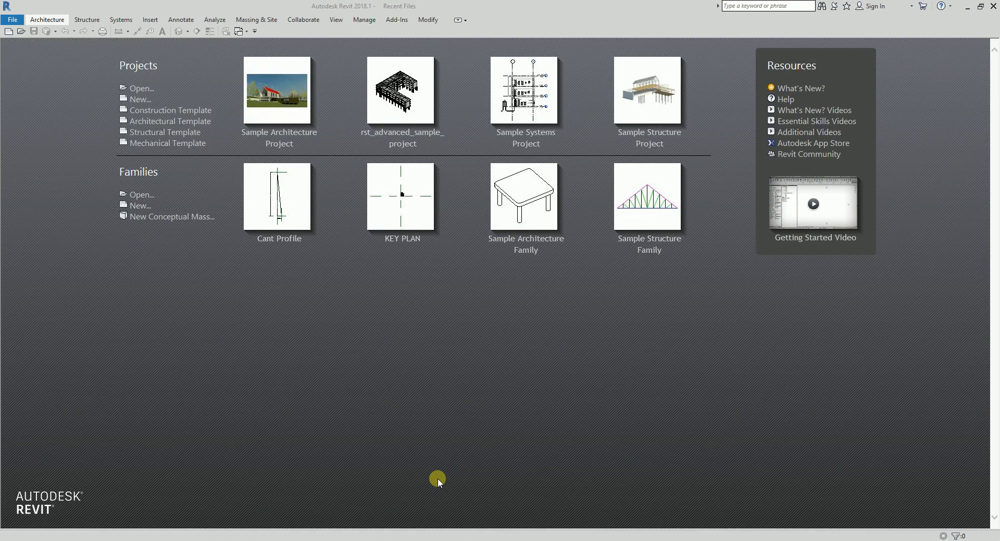
Step: Open the Sample Architecture Project and display its Level 1 floor plan
{"action": "left_click", "coordinate": [272, 134]}
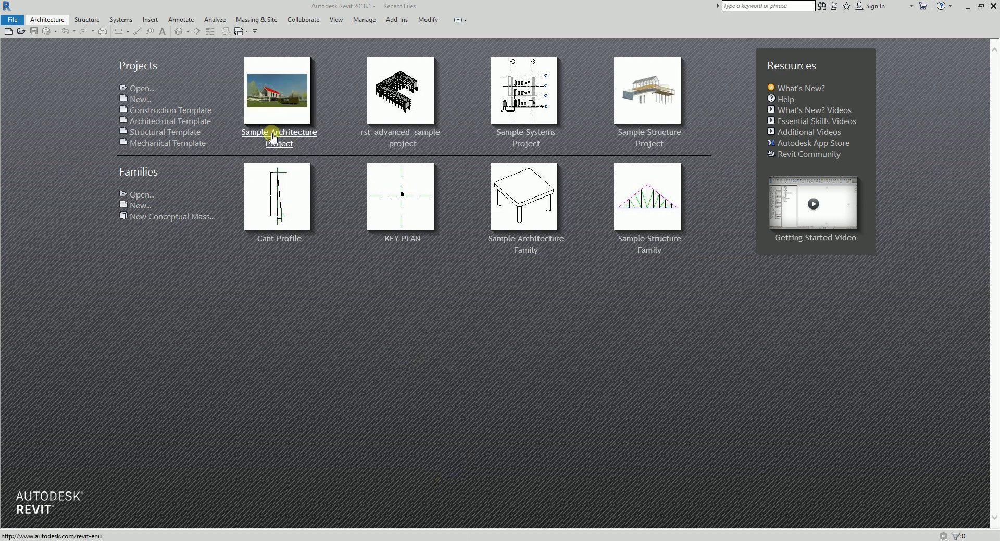
{"action": "key", "text": "ctrl"}
{"action": "left_click", "coordinate": [271, 134]}
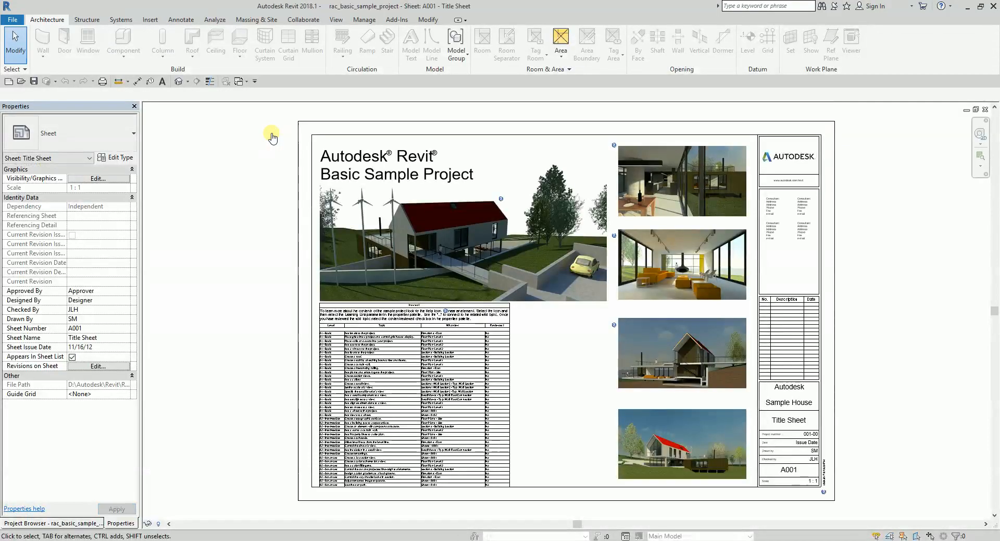
{"action": "left_click", "coordinate": [67, 522]}
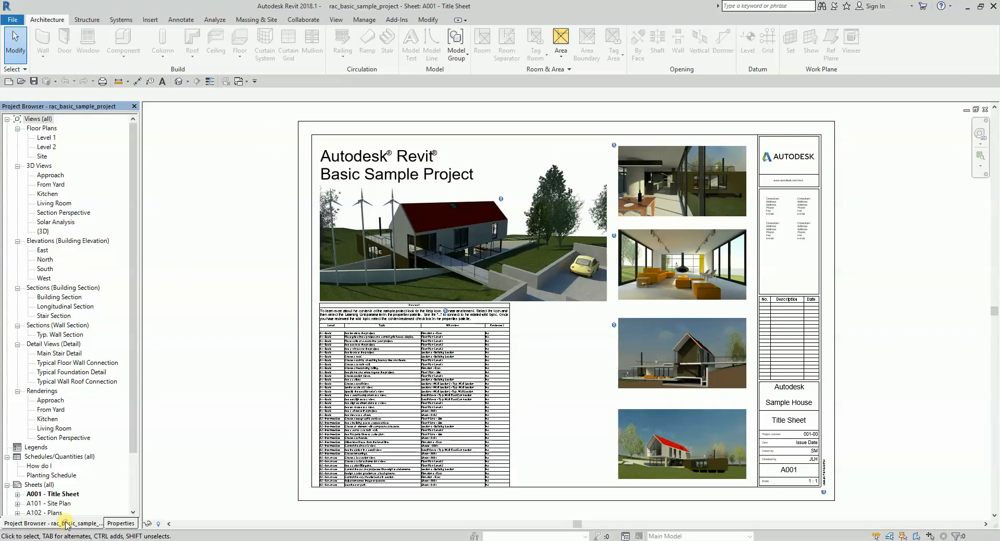
{"action": "left_click", "coordinate": [54, 138]}
{"action": "double_click", "coordinate": [53, 138]}
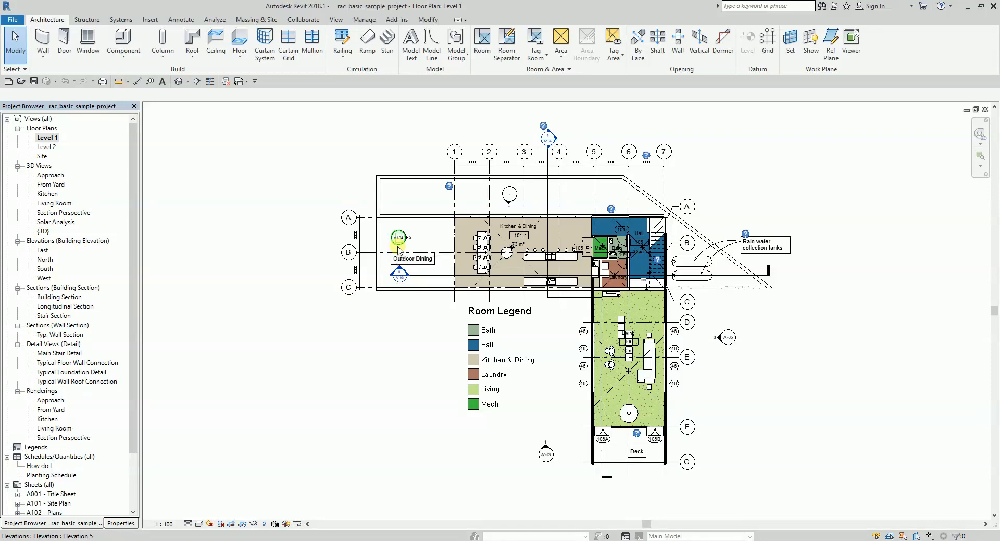
{"action": "scroll", "coordinate": [508, 247], "scroll_direction": "up", "scroll_amount": 5}
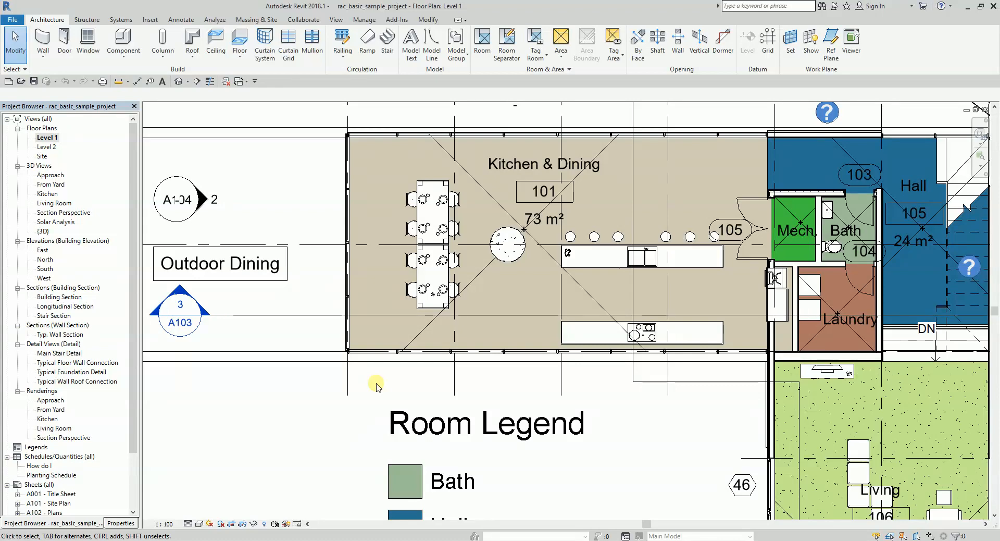
{"action": "left_click_drag", "start_coordinate": [376, 382], "coordinate": [483, 165]}
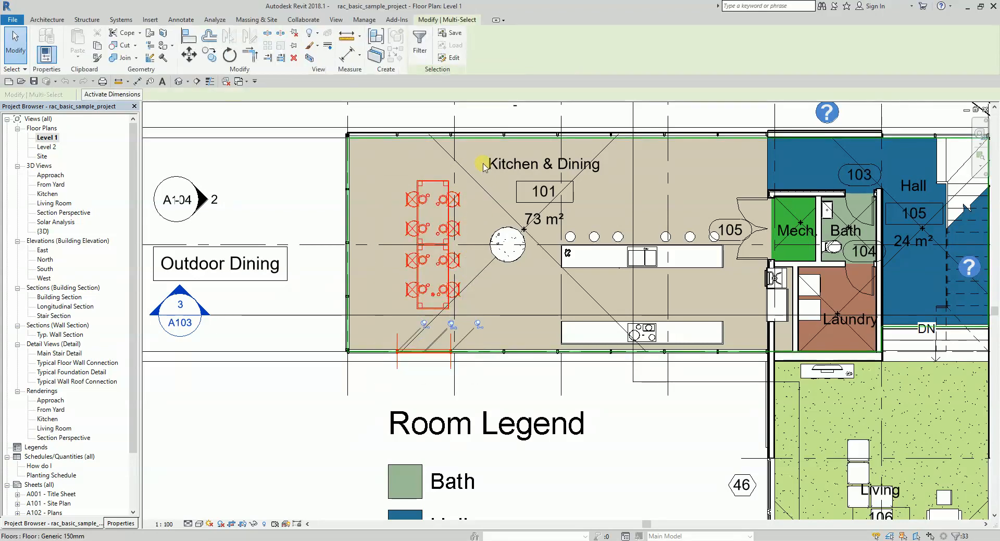
{"action": "left_click", "coordinate": [489, 383]}
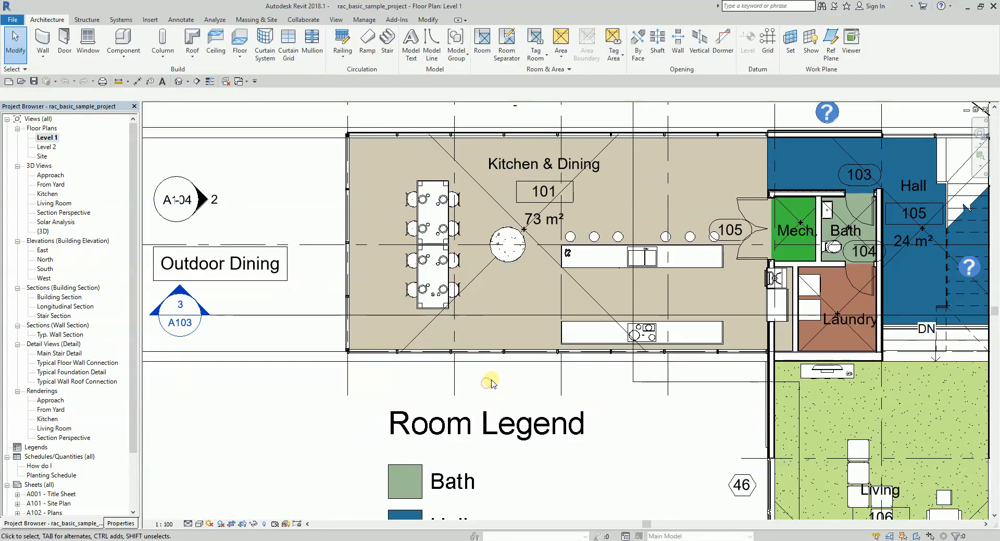
{"action": "left_click_drag", "start_coordinate": [491, 379], "coordinate": [393, 179]}
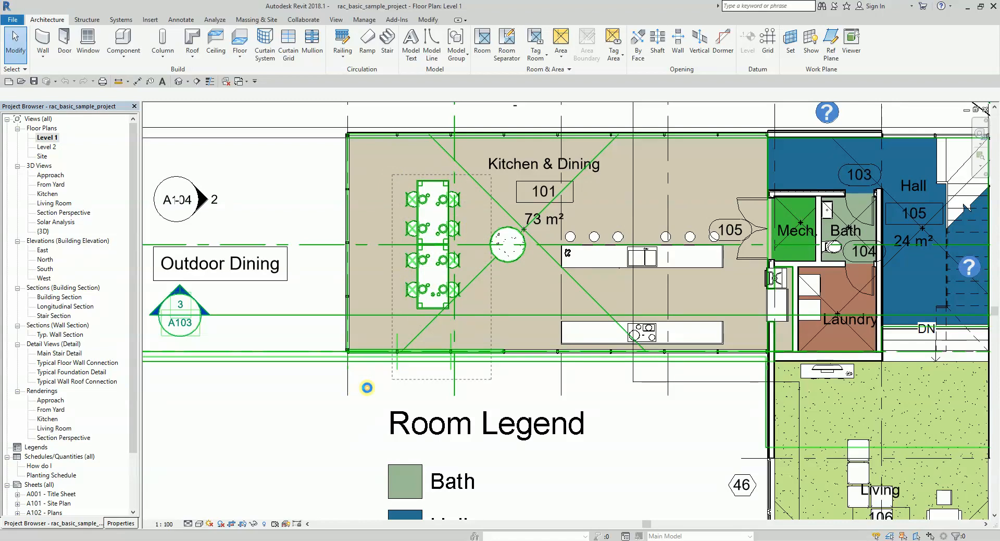
{"action": "left_click", "coordinate": [367, 387]}
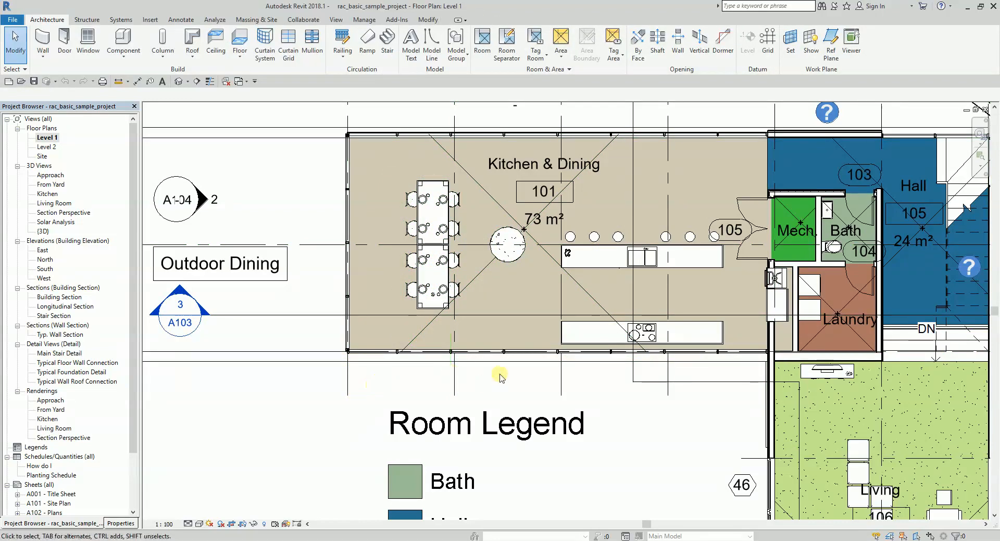
Step: Window-select the dining table set in Kitchen & Dining and filter the selection to the Furniture category only
{"action": "left_click_drag", "start_coordinate": [376, 378], "coordinate": [484, 172]}
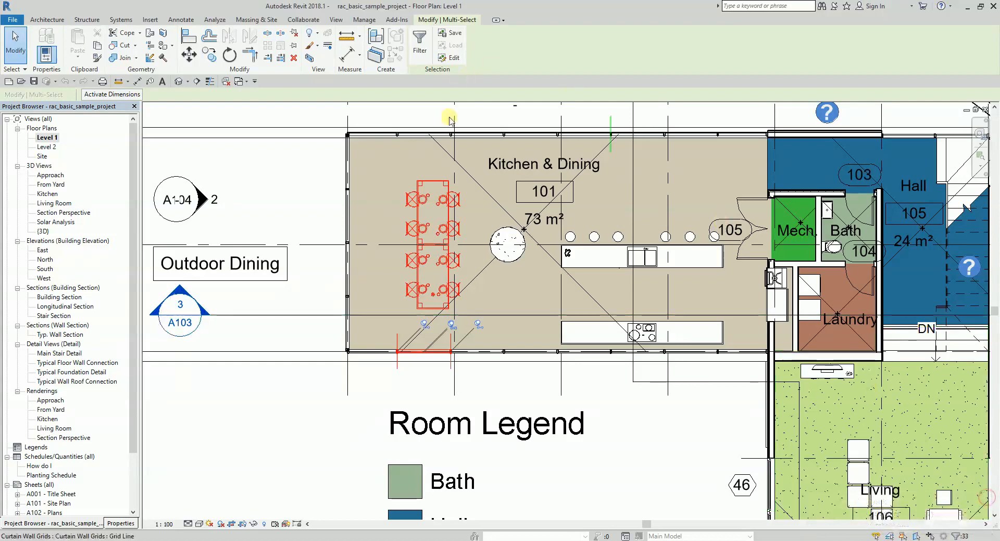
{"action": "left_click", "coordinate": [421, 50]}
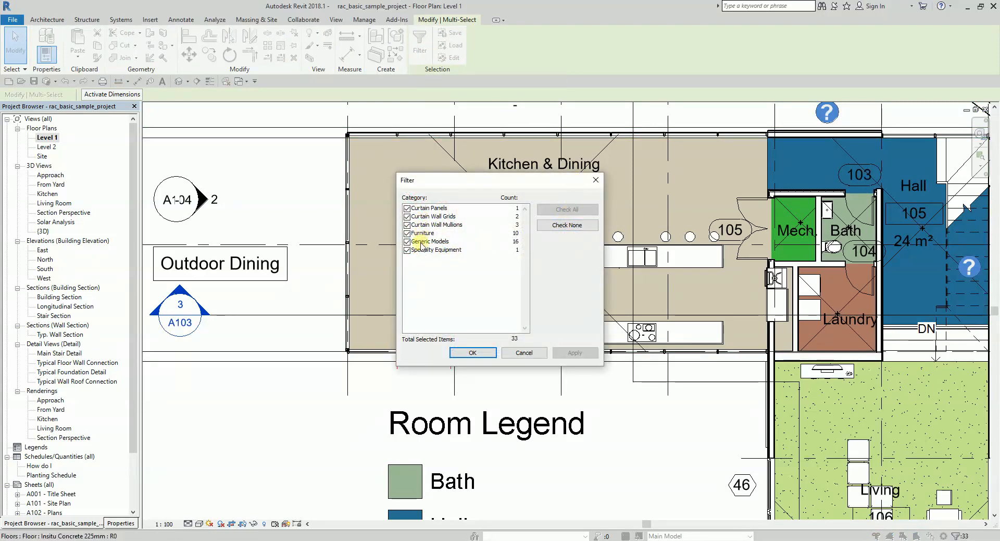
{"action": "left_click_drag", "start_coordinate": [453, 185], "coordinate": [560, 173]}
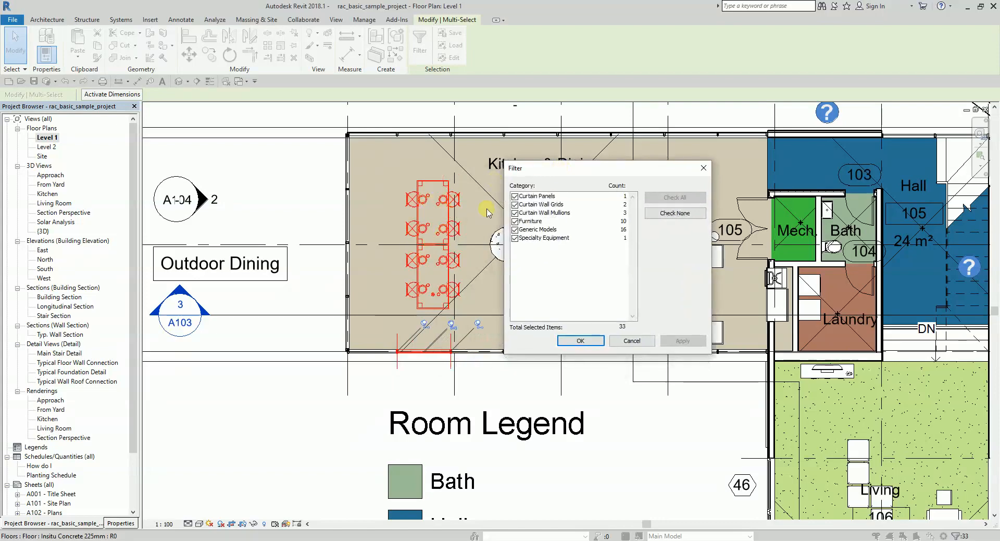
{"action": "left_click", "coordinate": [661, 214]}
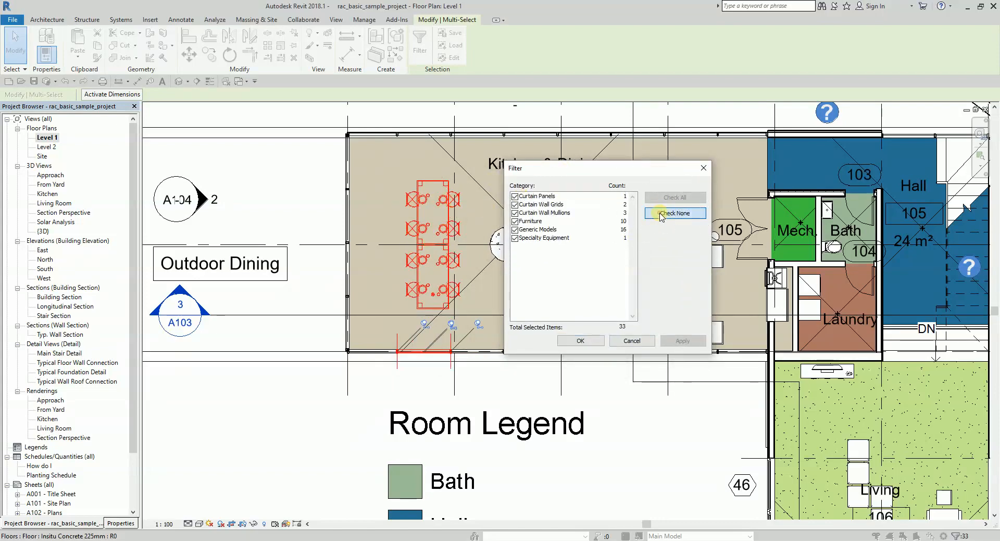
{"action": "left_click", "coordinate": [515, 221]}
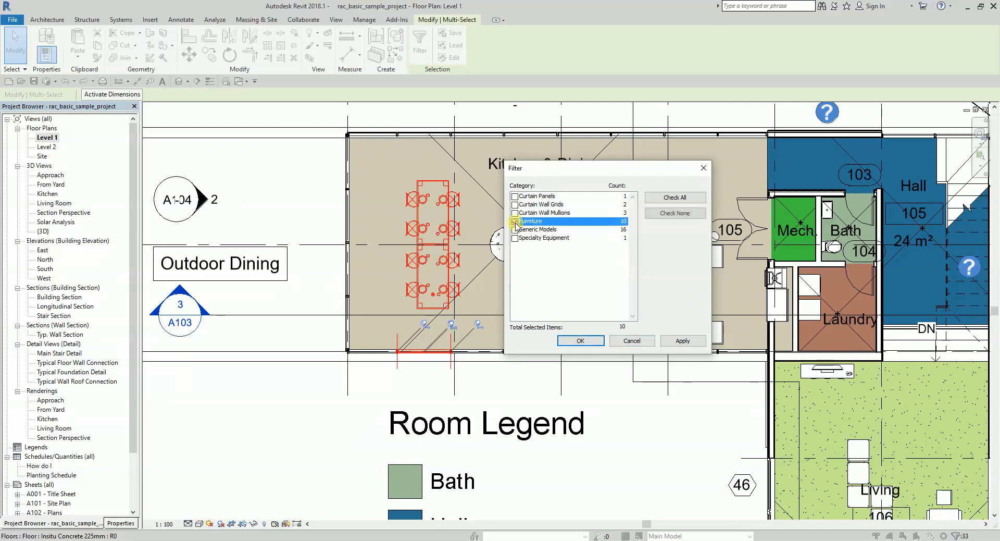
{"action": "left_click", "coordinate": [581, 341]}
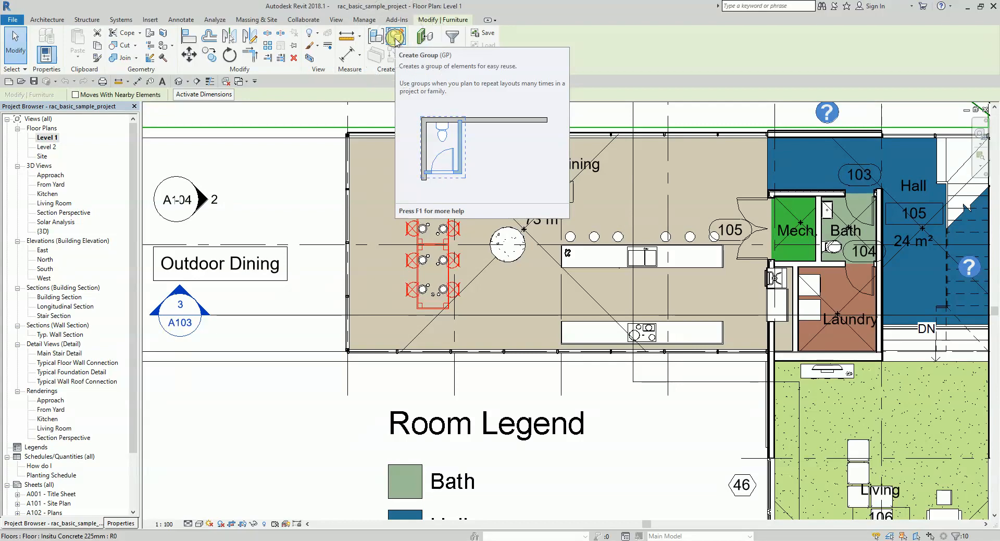
Step: Create a model group named Furnishing from the selected dining furniture
{"action": "left_click", "coordinate": [396, 40]}
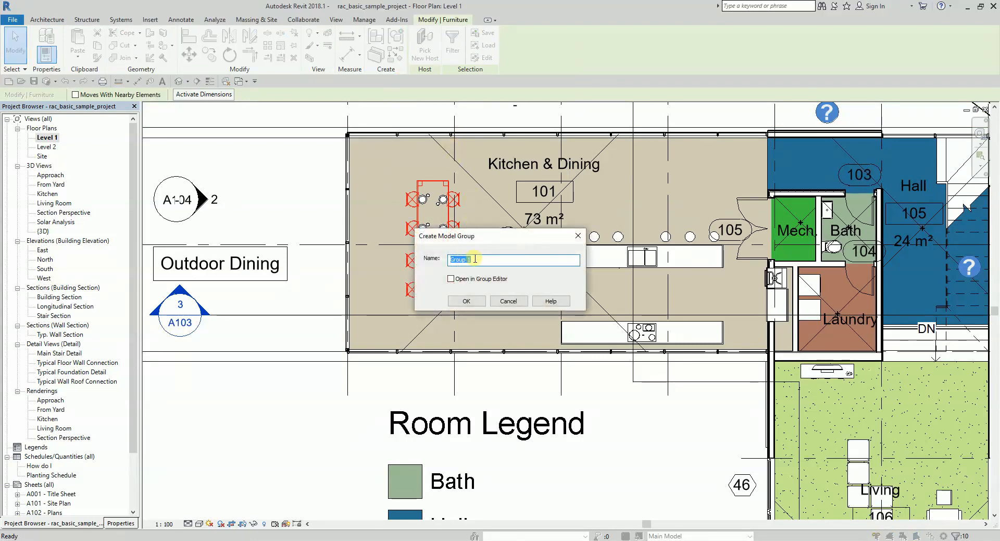
{"action": "type", "text": "Furnishings"}
{"action": "key", "text": "BackSpace"}
{"action": "left_click", "coordinate": [466, 301]}
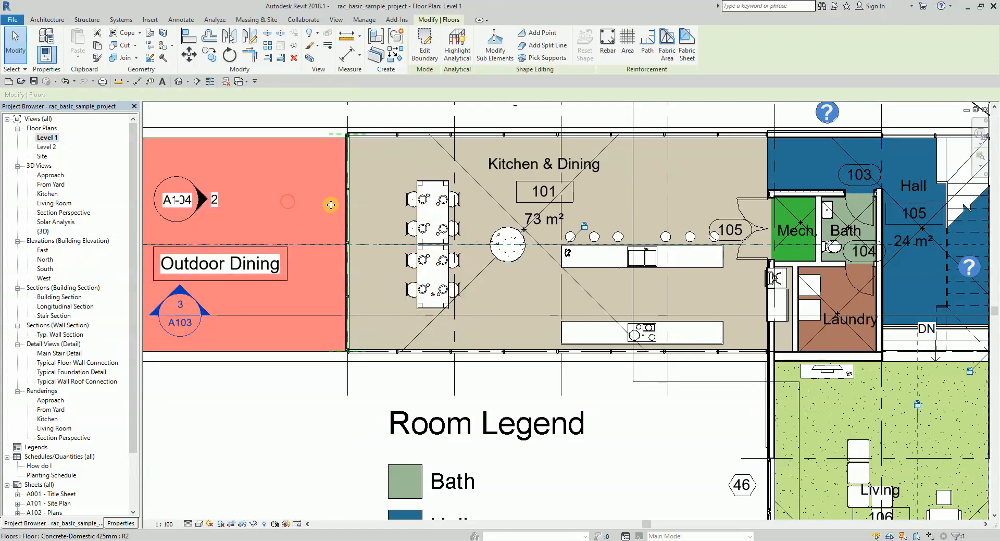
{"action": "left_click", "coordinate": [327, 398]}
Step: Try selecting the dining group together with the Living room contents and filtering the selection to Furniture
{"action": "scroll", "coordinate": [307, 369], "scroll_direction": "down", "scroll_amount": 2}
{"action": "middle_click_drag", "start_coordinate": [374, 336], "coordinate": [359, 275]}
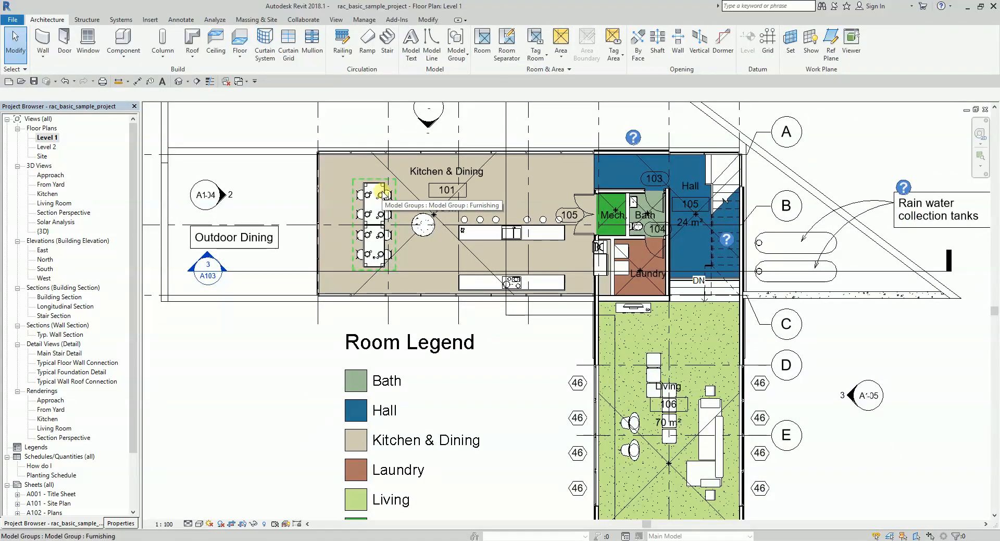
{"action": "middle_click_drag", "start_coordinate": [639, 386], "coordinate": [571, 275]}
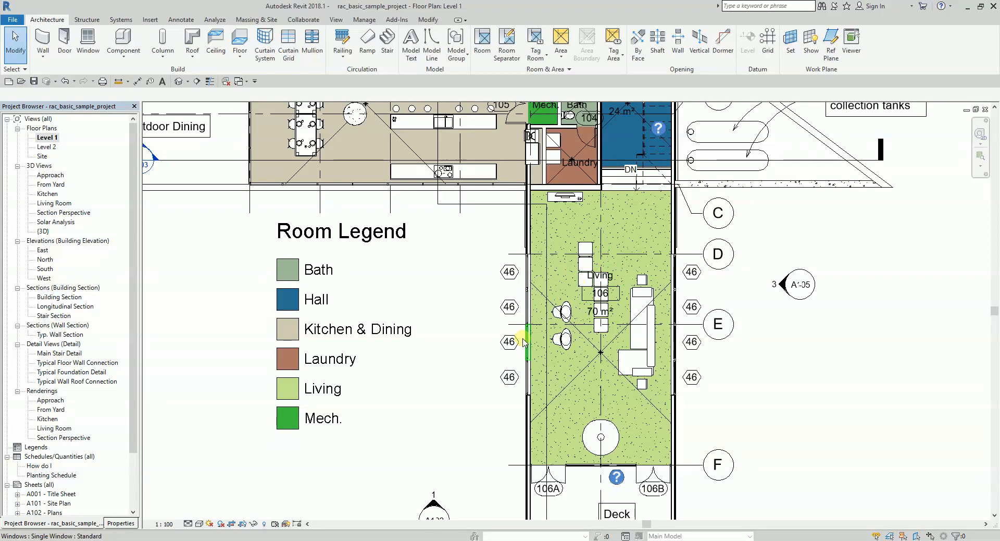
{"action": "middle_click_drag", "start_coordinate": [420, 286], "coordinate": [448, 339]}
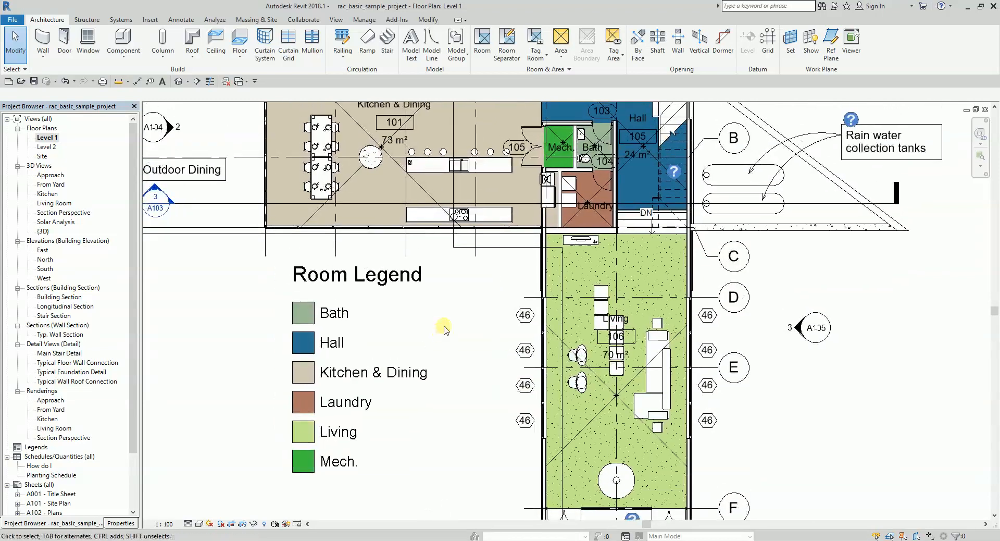
{"action": "left_click", "coordinate": [322, 175]}
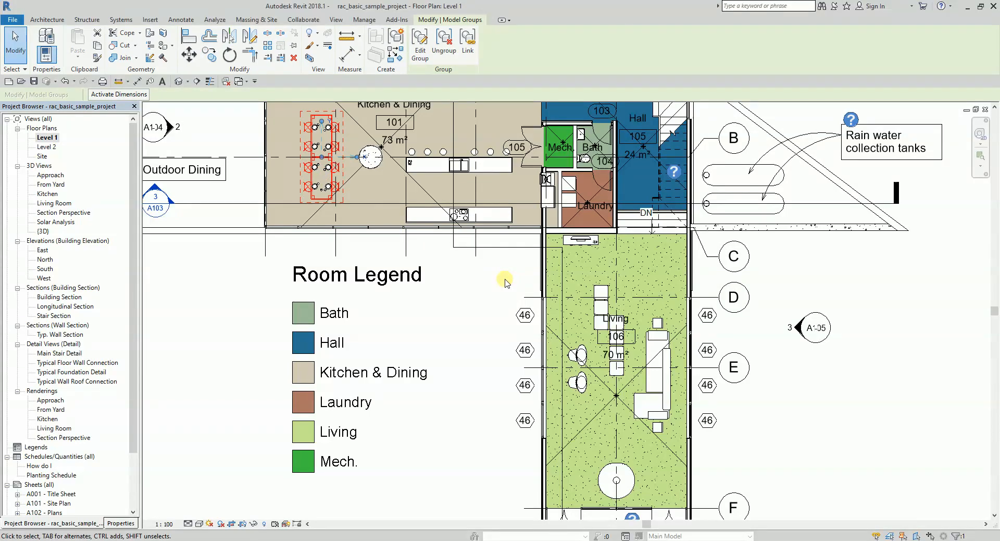
{"action": "left_click_drag", "start_coordinate": [504, 266], "coordinate": [712, 458]}
{"action": "left_click", "coordinate": [420, 52]}
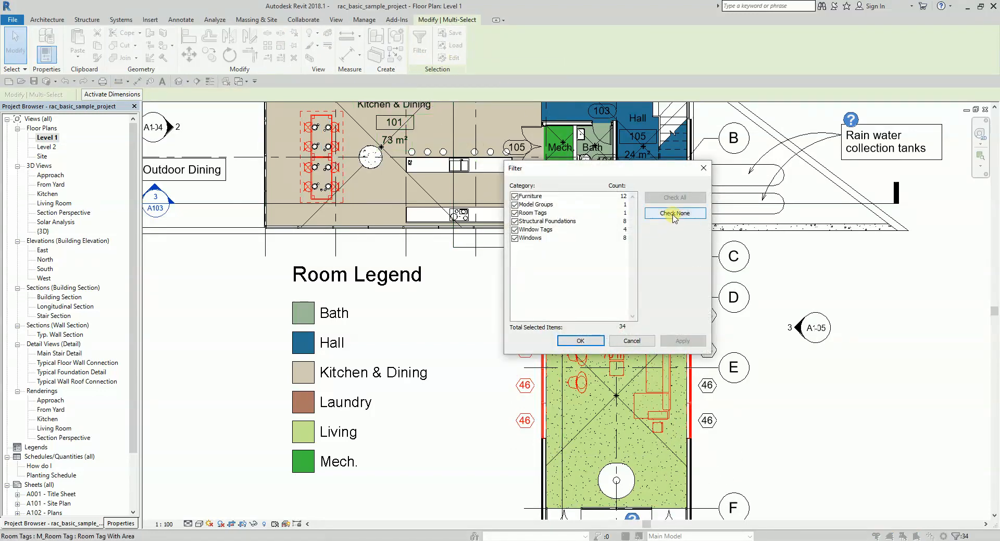
{"action": "left_click", "coordinate": [675, 214]}
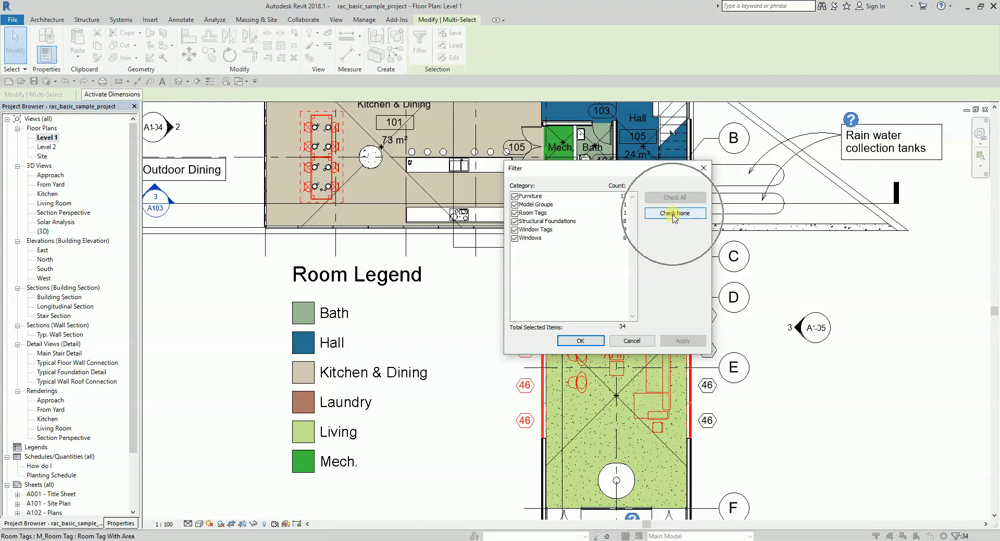
{"action": "left_click", "coordinate": [516, 197]}
{"action": "left_click", "coordinate": [586, 342]}
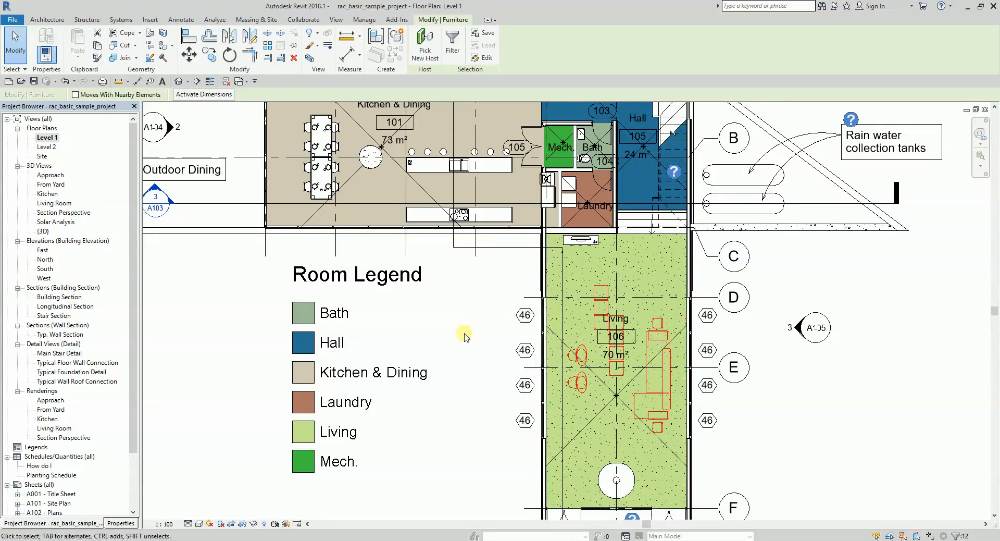
{"action": "left_click", "coordinate": [15, 43]}
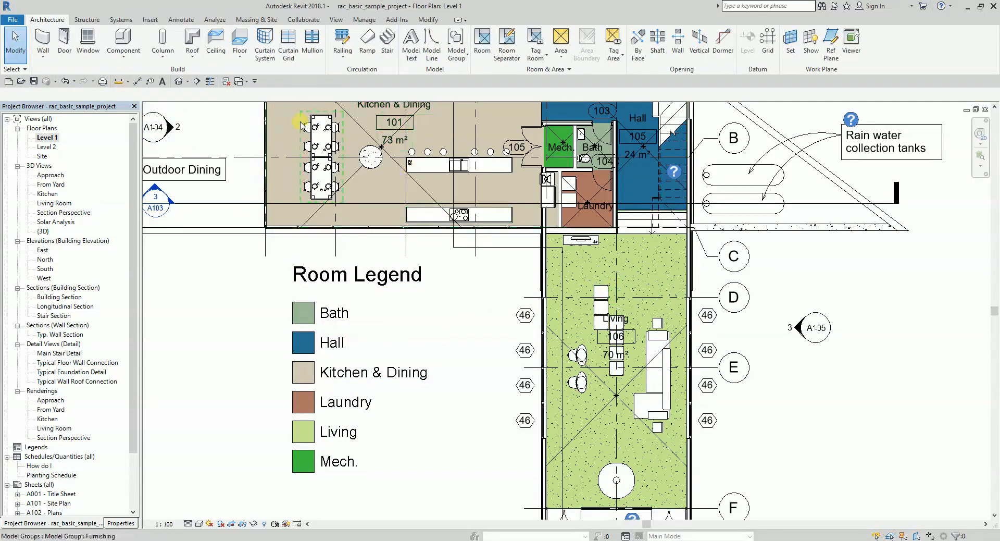
{"action": "left_click", "coordinate": [317, 128]}
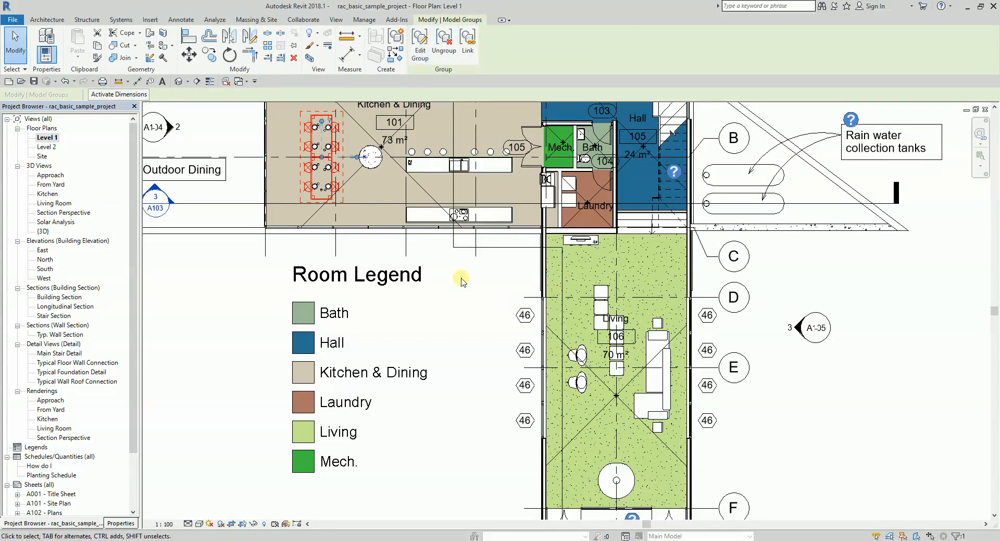
{"action": "left_click", "coordinate": [439, 55]}
{"action": "left_click", "coordinate": [472, 280]}
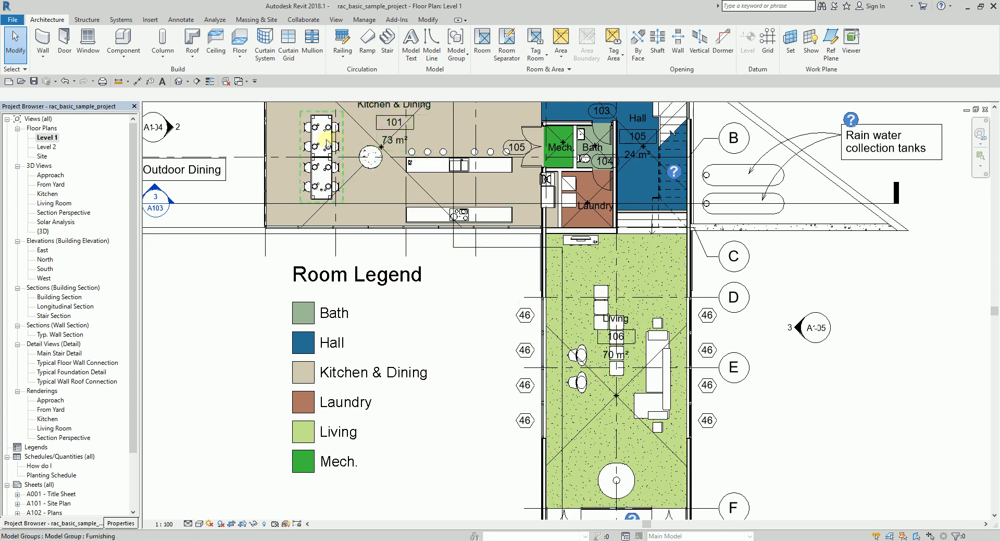
Step: Edit the Furnishing group and add the row of sofa ottomans in the Living room to it
{"action": "left_click", "coordinate": [321, 147]}
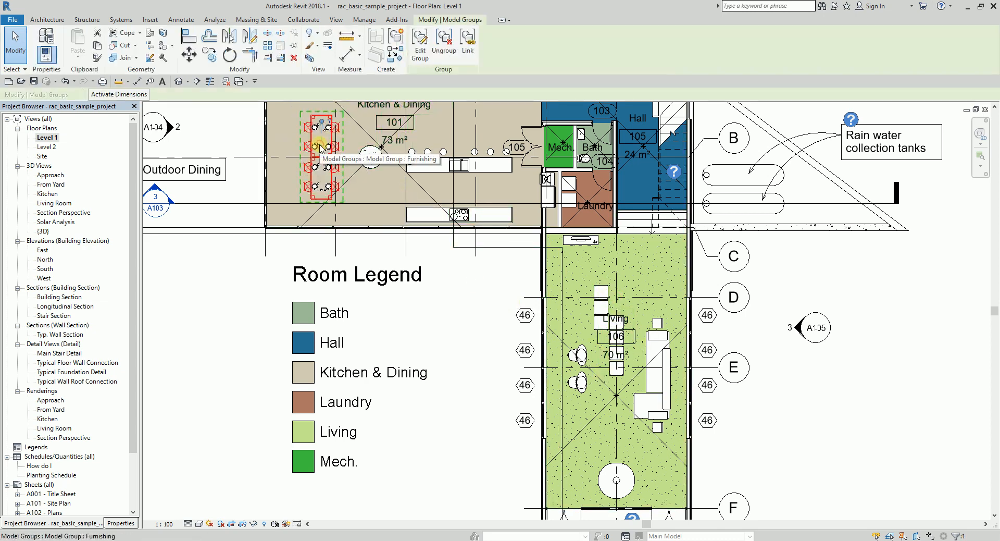
{"action": "left_click", "coordinate": [419, 45]}
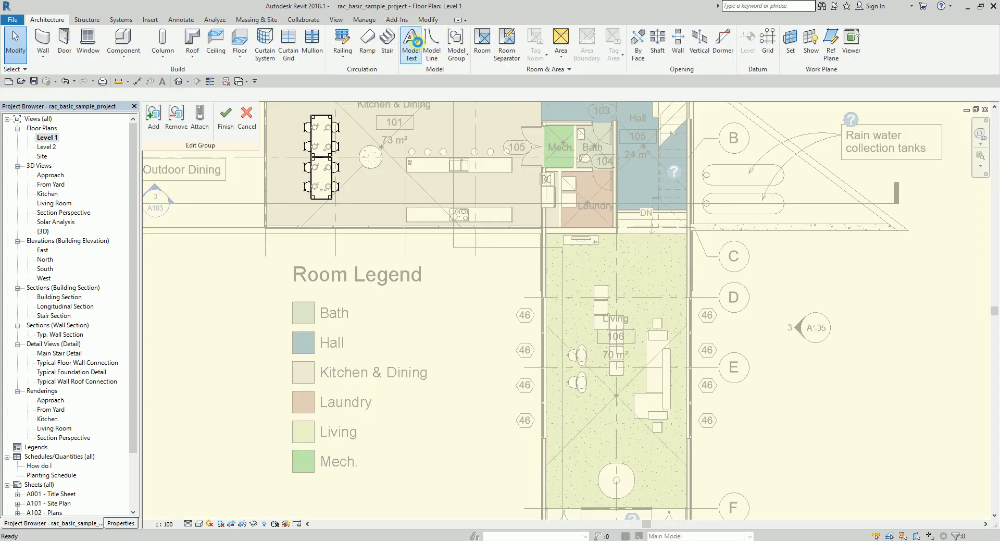
{"action": "left_click", "coordinate": [156, 125]}
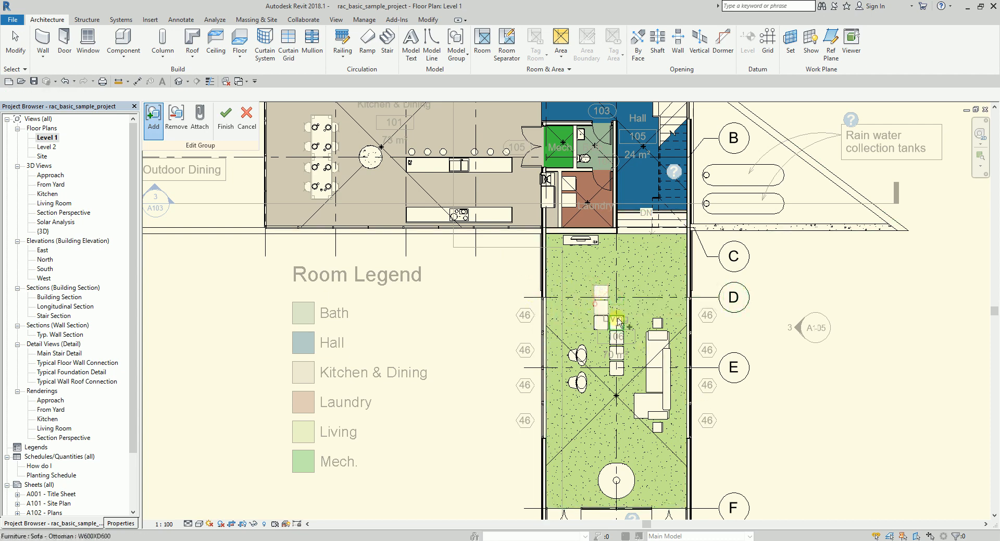
{"action": "scroll", "coordinate": [609, 312], "scroll_direction": "up", "scroll_amount": 2}
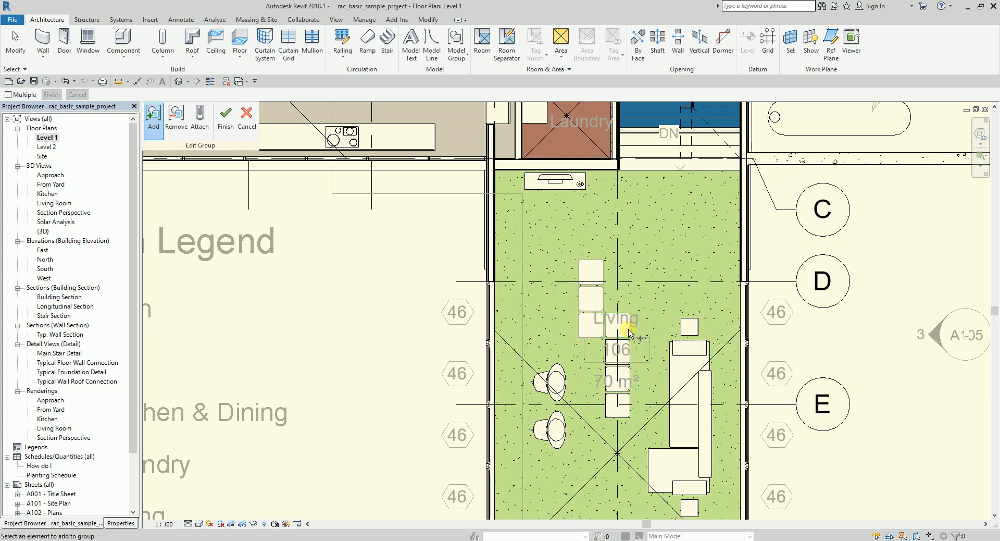
{"action": "left_click", "coordinate": [630, 355]}
{"action": "left_click", "coordinate": [631, 371]}
{"action": "left_click", "coordinate": [632, 416]}
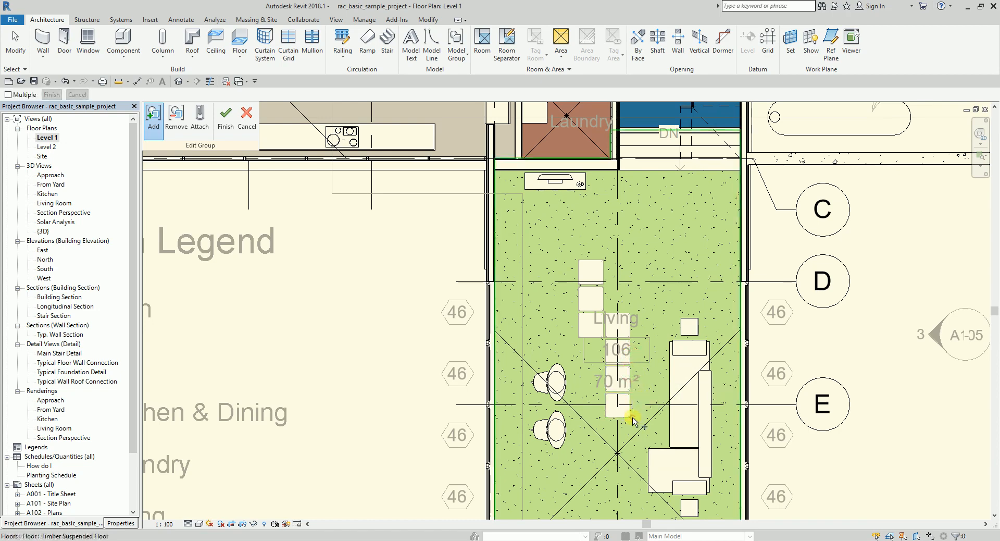
Step: Add the Living room's two chairs, sofa and two side tables to the group, and finish editing it
{"action": "left_click", "coordinate": [559, 373]}
{"action": "left_click", "coordinate": [560, 427]}
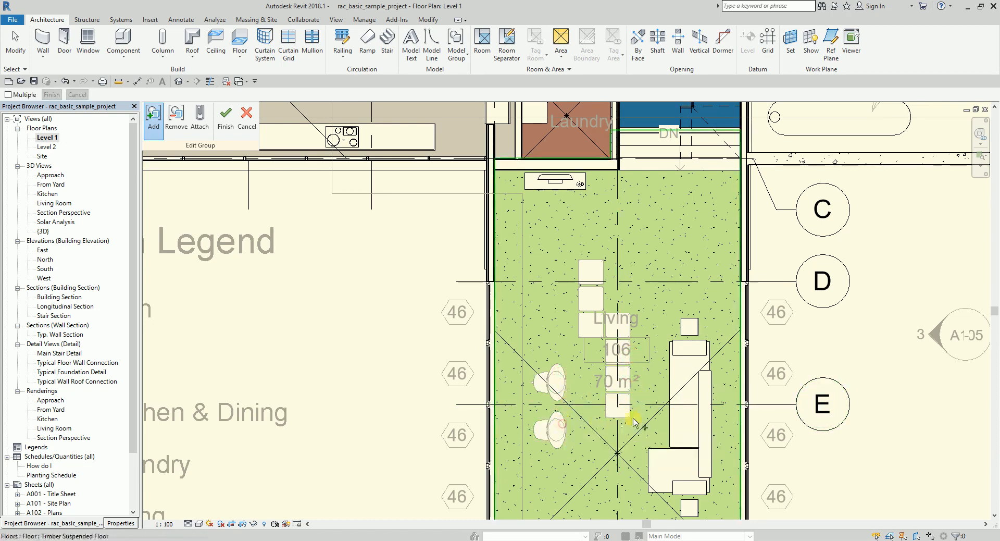
{"action": "left_click", "coordinate": [686, 359]}
{"action": "left_click", "coordinate": [699, 329]}
{"action": "middle_click_drag", "start_coordinate": [738, 419], "coordinate": [731, 304]}
{"action": "left_click", "coordinate": [687, 391]}
{"action": "scroll", "coordinate": [543, 305], "scroll_direction": "down", "scroll_amount": 1}
{"action": "middle_click_drag", "start_coordinate": [539, 292], "coordinate": [558, 358]}
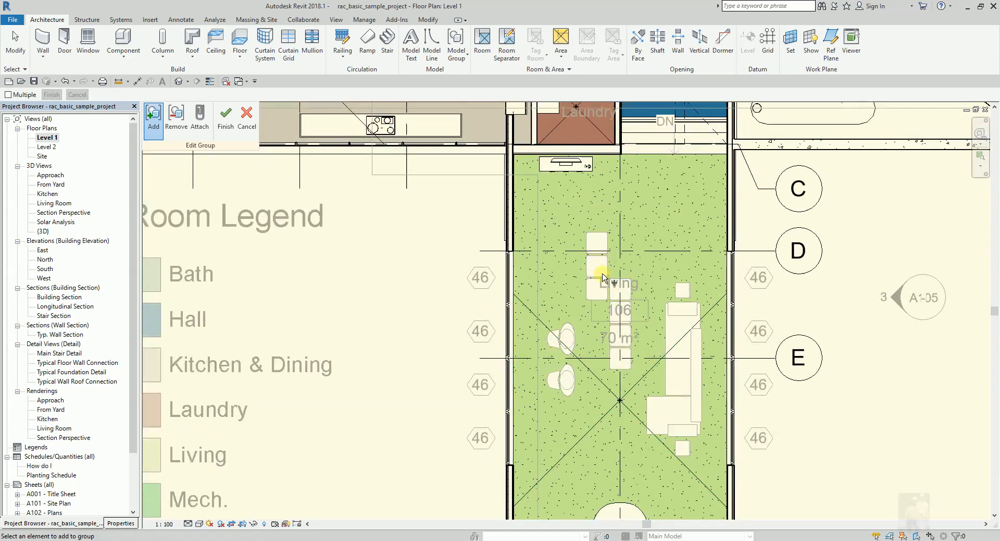
{"action": "left_click", "coordinate": [226, 119]}
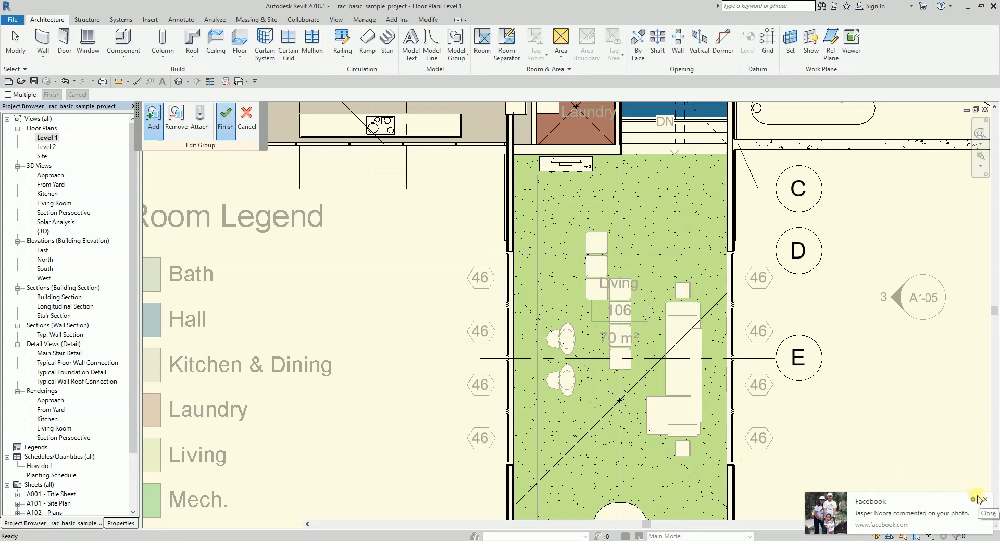
Step: Select the Furnishing model group that combines the dining and living room furniture in the Level 1 plan
{"action": "scroll", "coordinate": [383, 313], "scroll_direction": "down", "scroll_amount": 3}
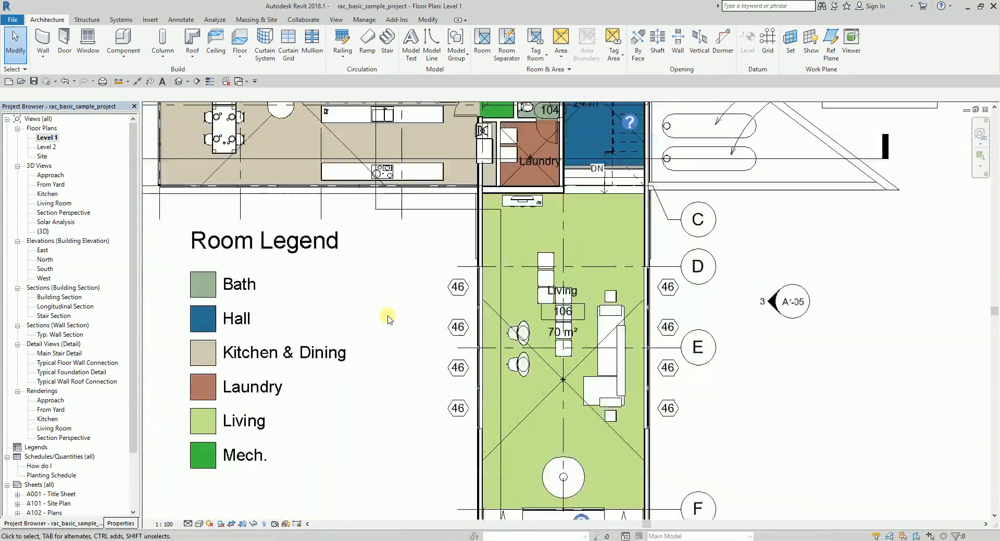
{"action": "left_click", "coordinate": [358, 256]}
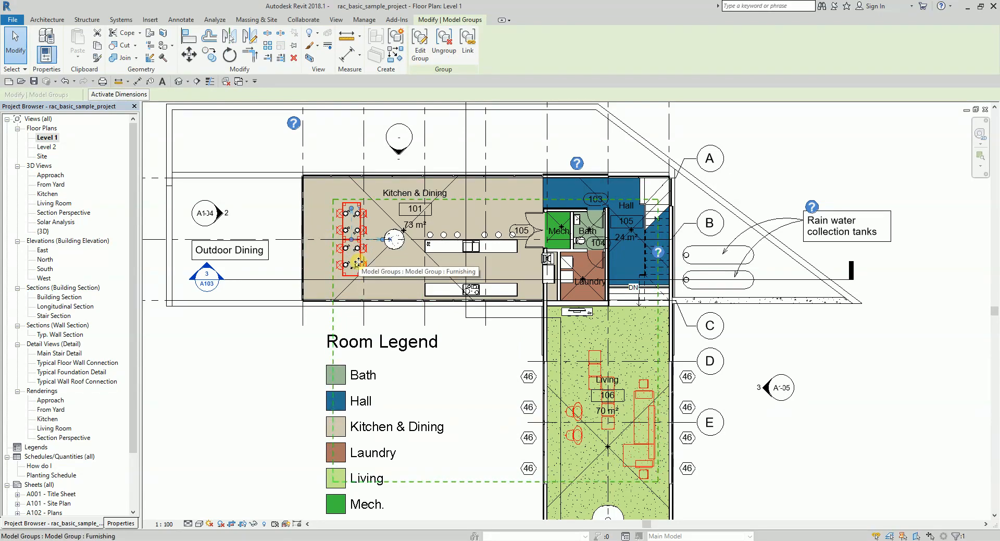
{"action": "left_click", "coordinate": [853, 434]}
{"action": "middle_click_drag", "start_coordinate": [506, 360], "coordinate": [508, 303]}
{"action": "left_click", "coordinate": [350, 167]}
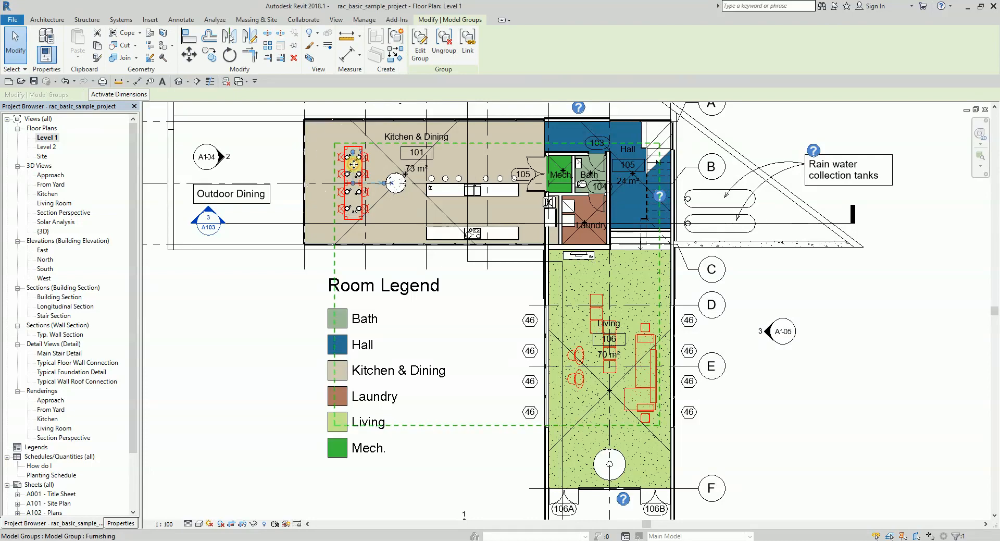
{"action": "left_click", "coordinate": [441, 69]}
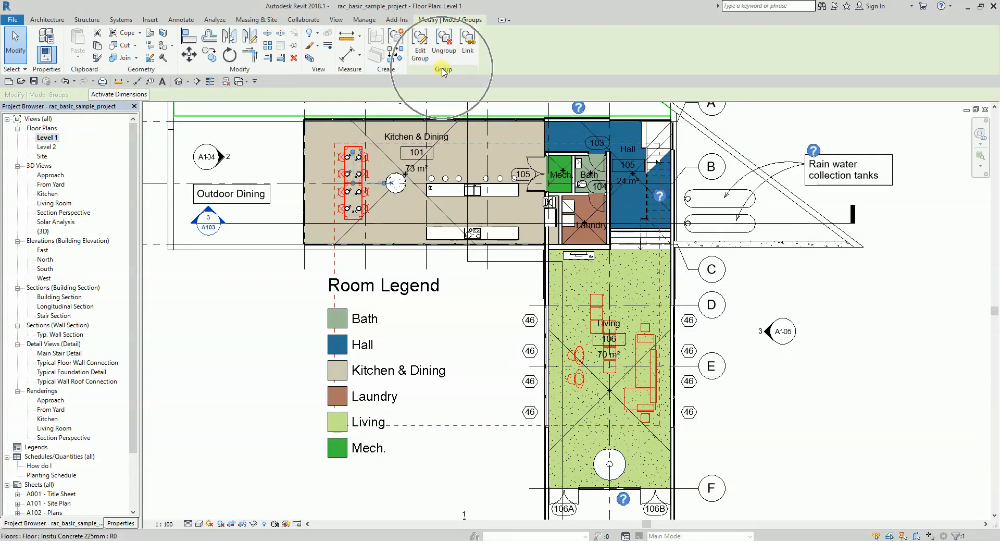
{"action": "left_click", "coordinate": [467, 52]}
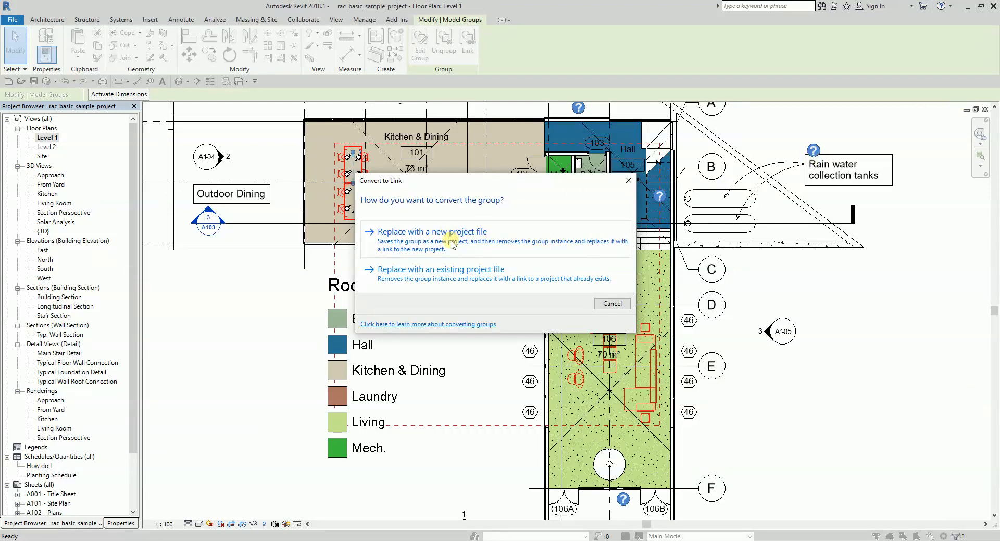
{"action": "left_click", "coordinate": [452, 275]}
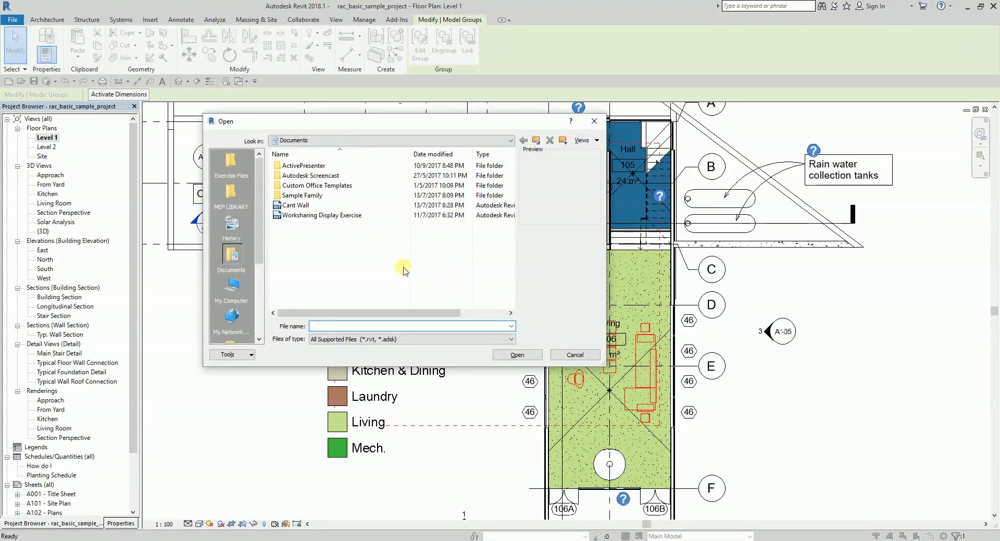
{"action": "left_click", "coordinate": [295, 207]}
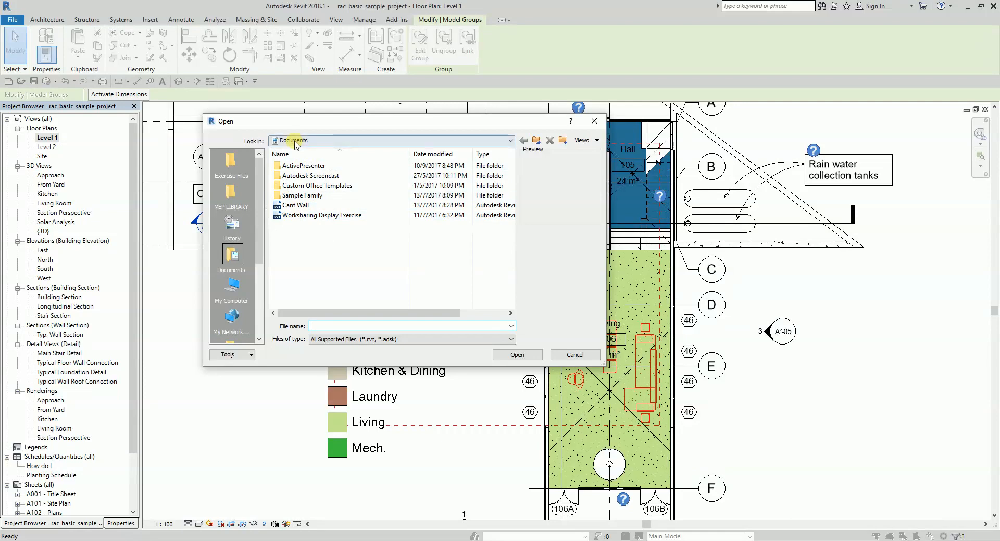
{"action": "left_click", "coordinate": [326, 323]}
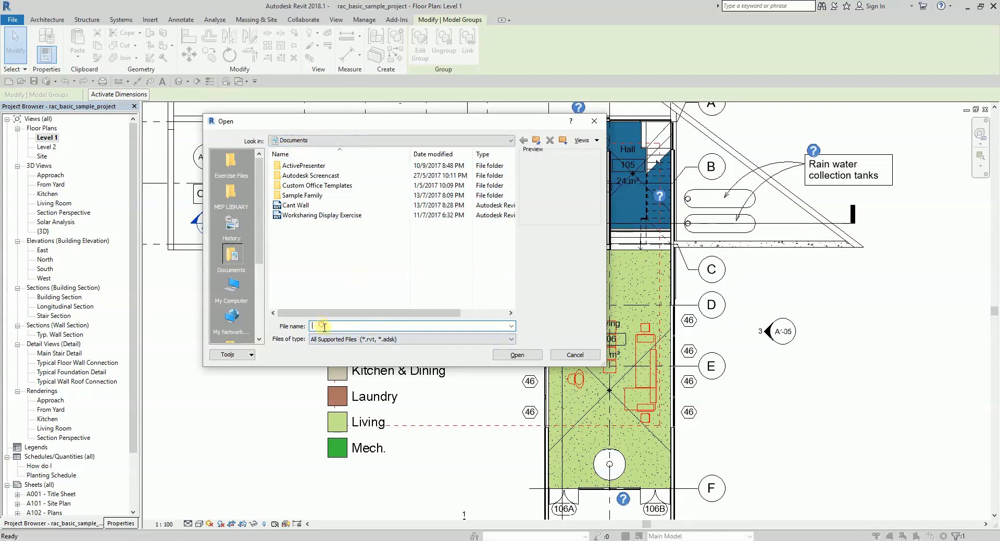
{"action": "left_click", "coordinate": [575, 355]}
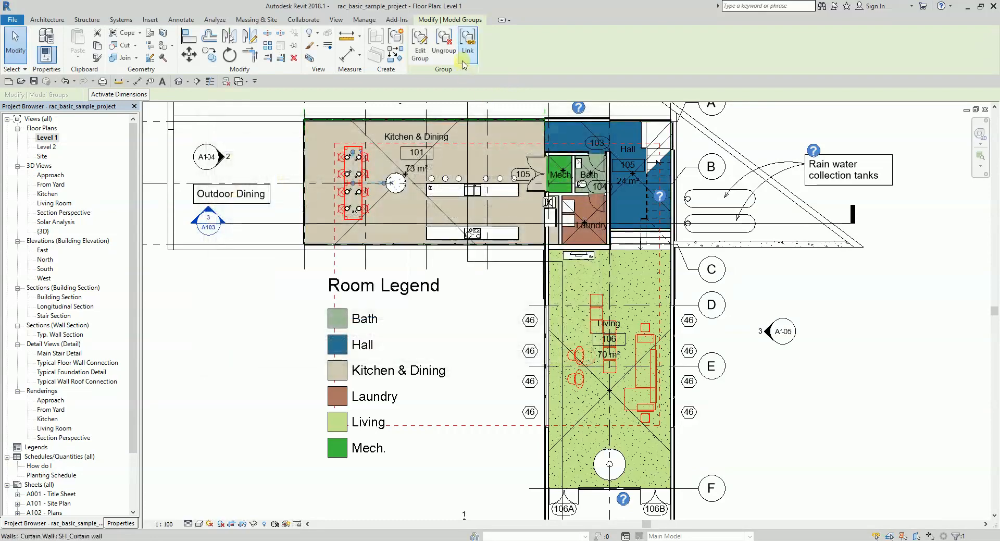
Step: Convert the Furnishing group to a link by replacing it with a new project file saved in Documents under the group's name
{"action": "left_click", "coordinate": [467, 46]}
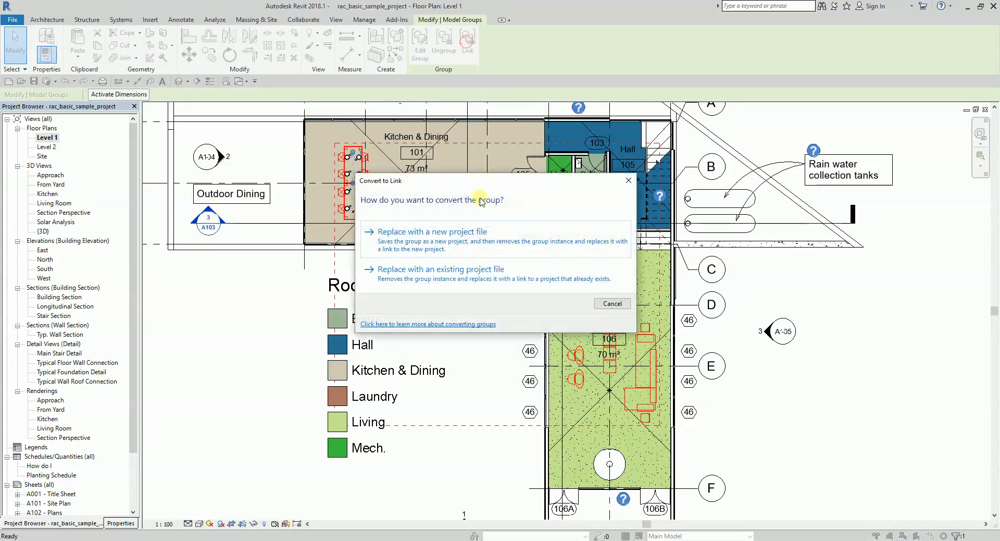
{"action": "left_click", "coordinate": [440, 244]}
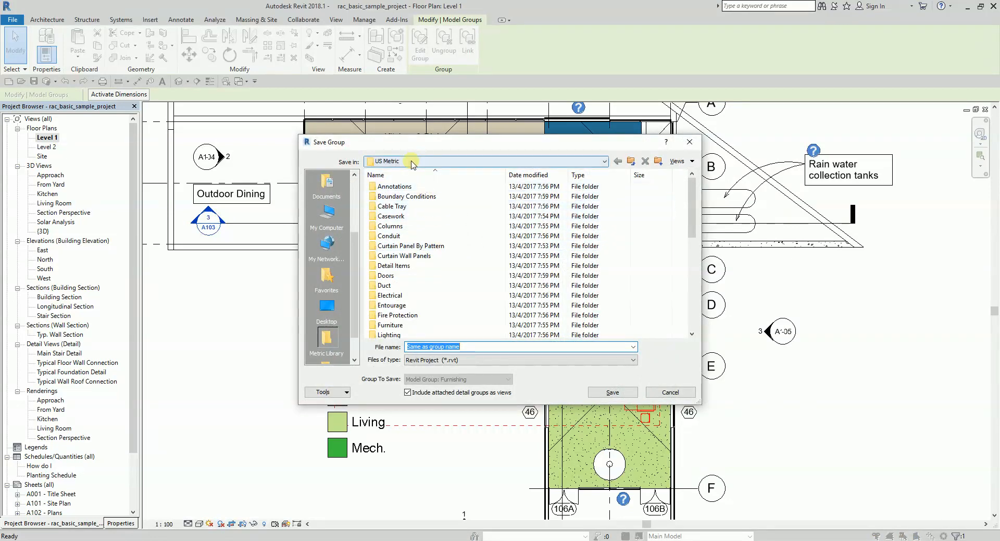
{"action": "left_click", "coordinate": [327, 185]}
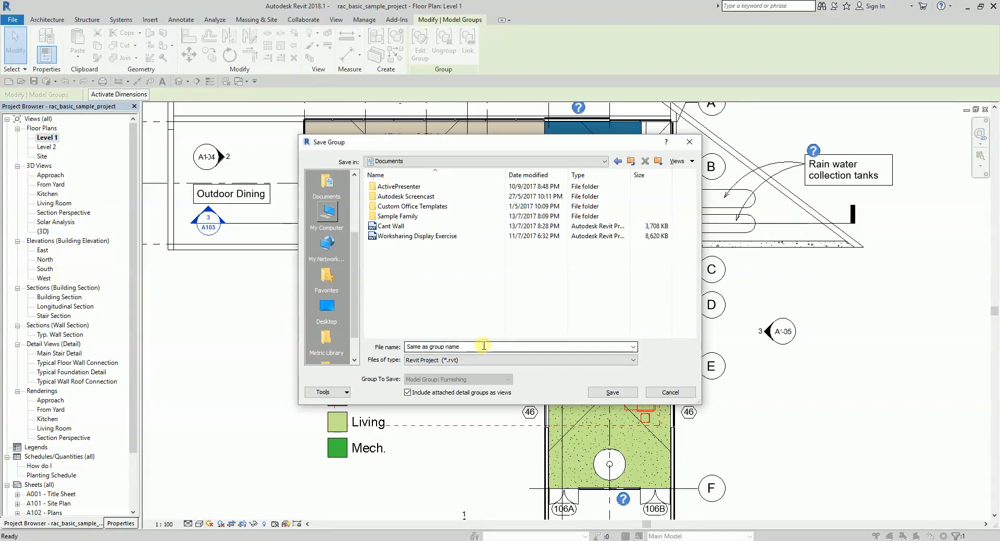
{"action": "left_click", "coordinate": [620, 395]}
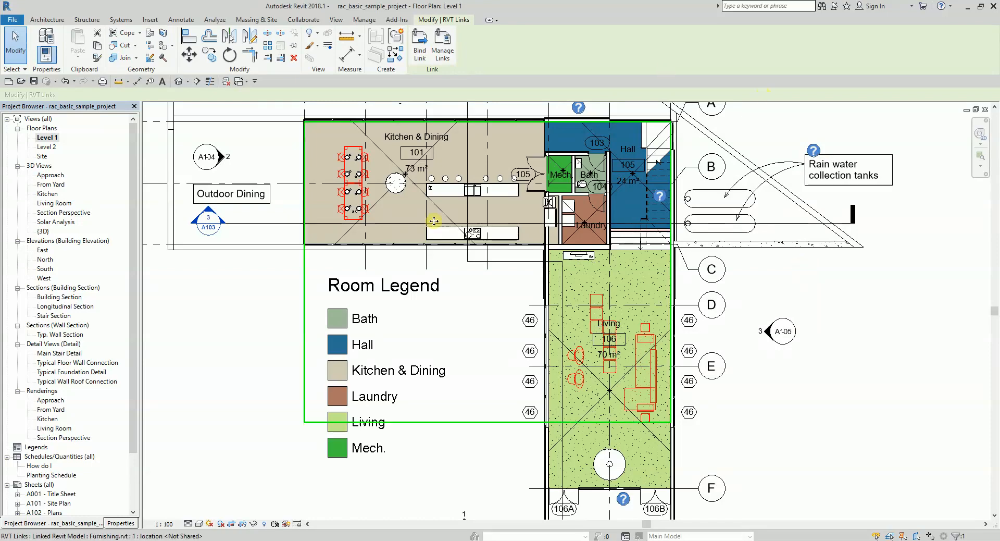
{"action": "left_click", "coordinate": [868, 375]}
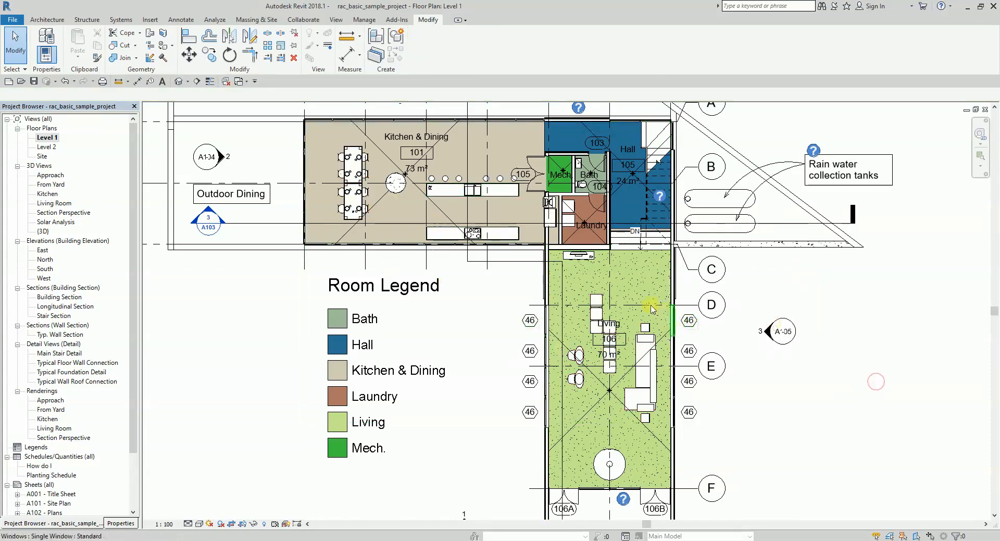
Step: Select the linked furniture model in the plan and view its properties
{"action": "left_click", "coordinate": [641, 344]}
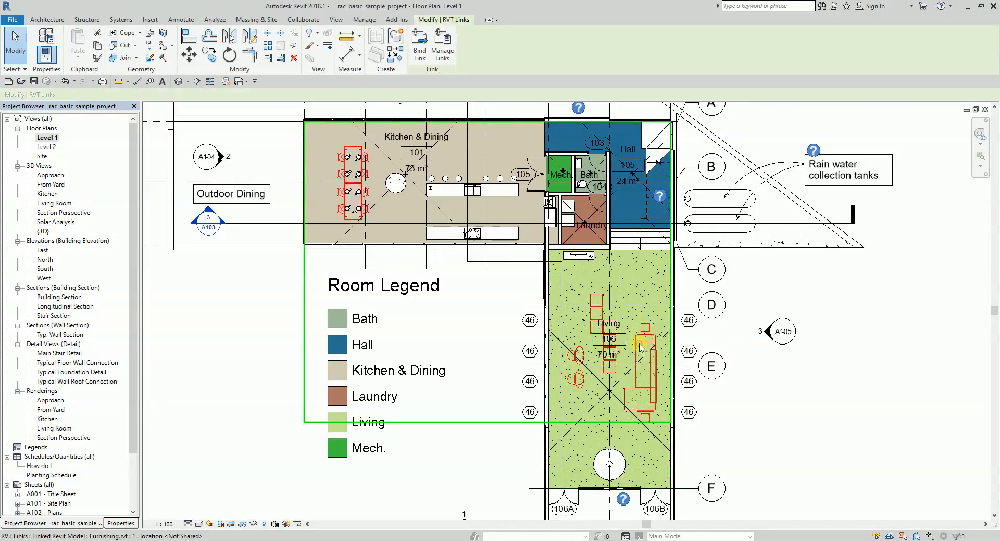
{"action": "left_click", "coordinate": [128, 523]}
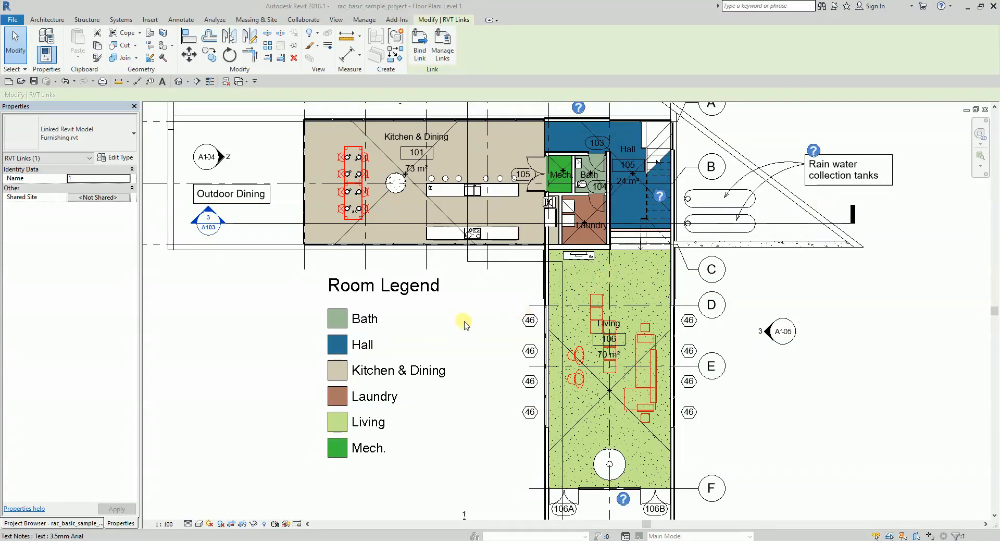
{"action": "left_click", "coordinate": [256, 349]}
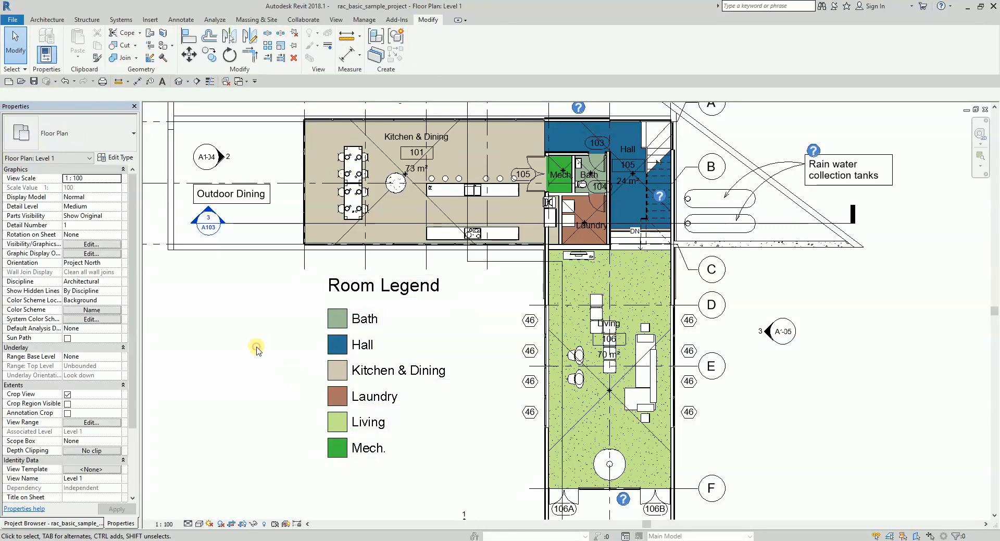
Step: Find Furnishing.rvt among the project's Revit links, then open it for editing and unload it from the host project
{"action": "left_click", "coordinate": [71, 523]}
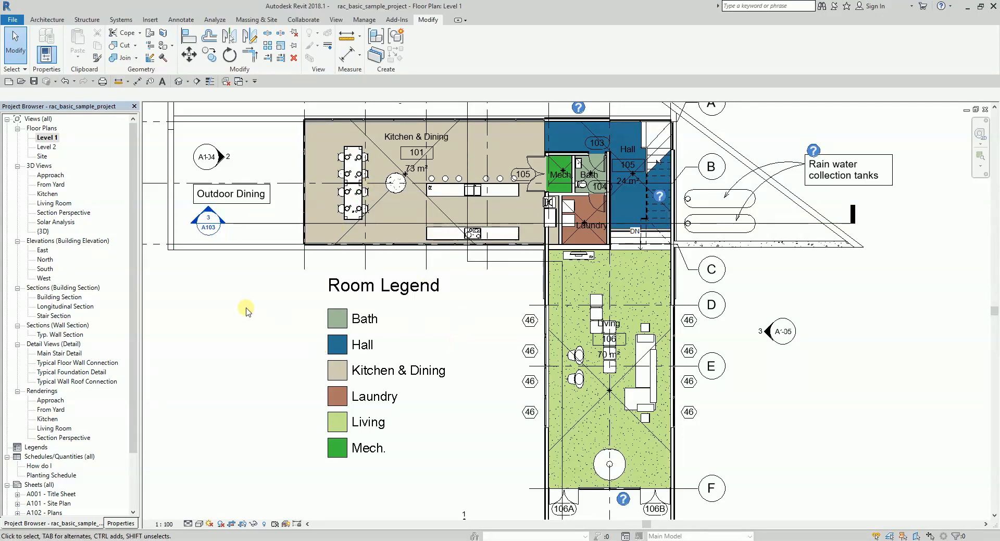
{"action": "scroll", "coordinate": [104, 339], "scroll_direction": "down", "scroll_amount": 3}
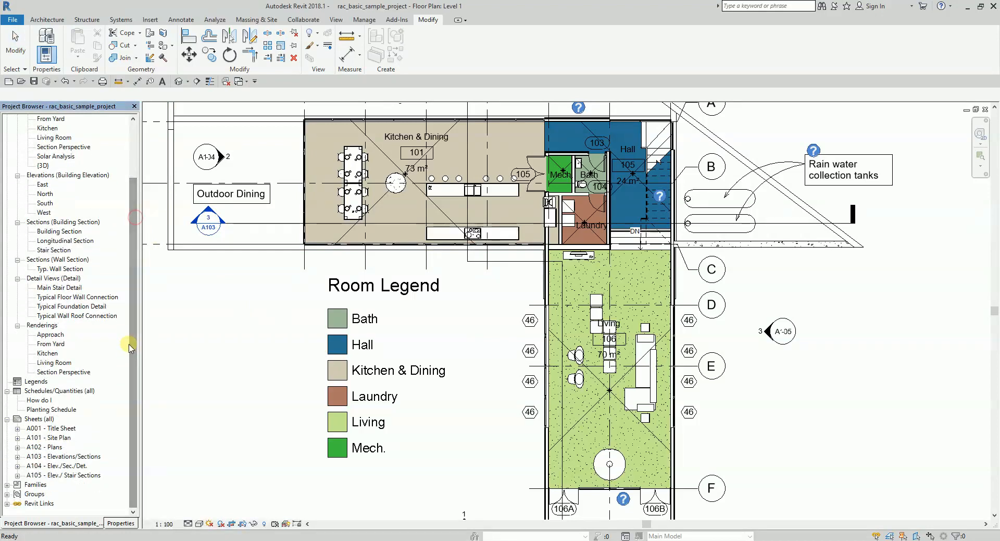
{"action": "left_click", "coordinate": [7, 503]}
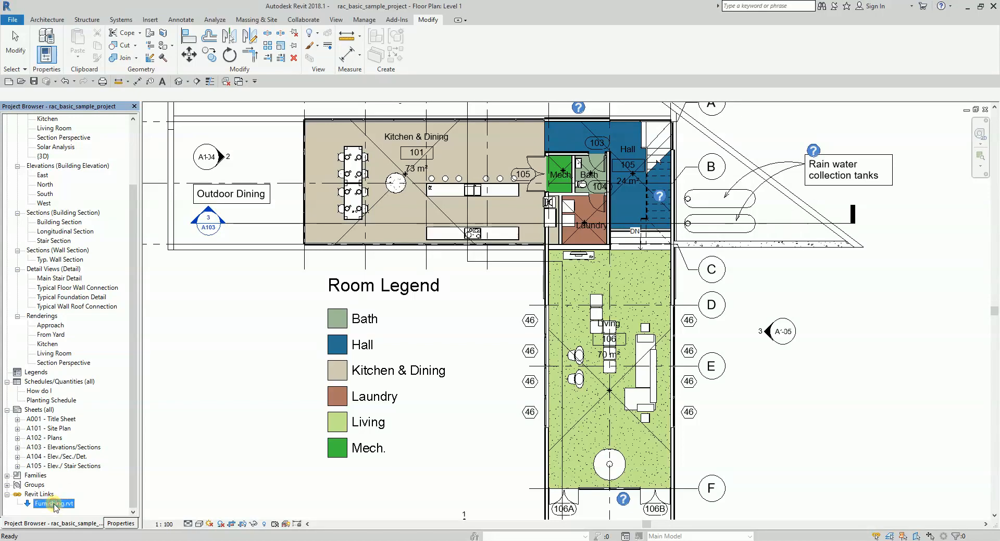
{"action": "right_click", "coordinate": [55, 505]}
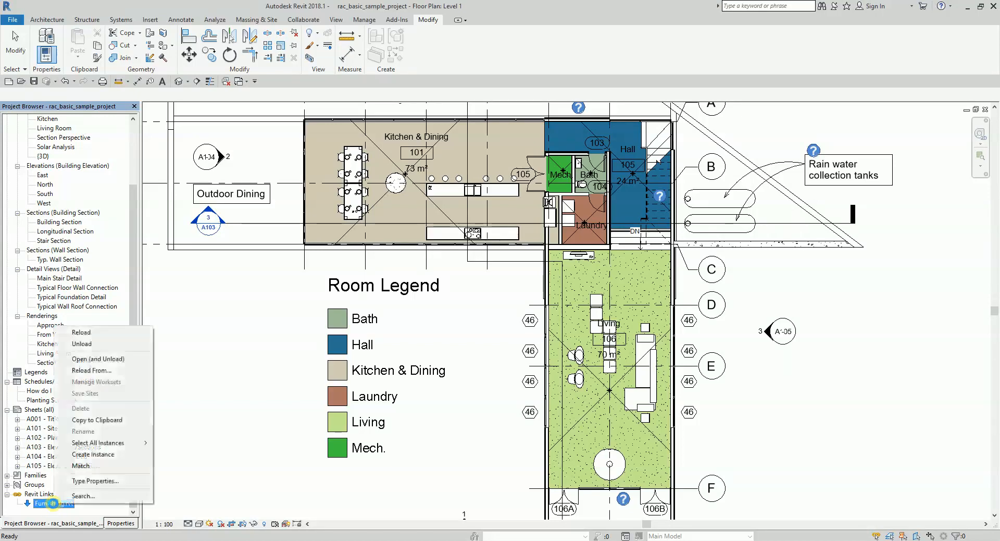
{"action": "left_click", "coordinate": [91, 359]}
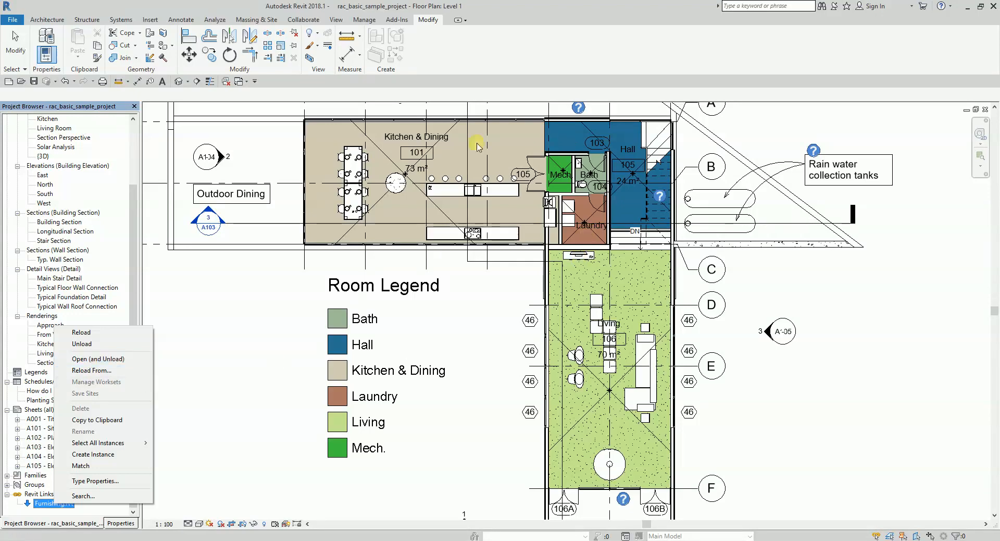
{"action": "left_click", "coordinate": [98, 360]}
{"action": "left_click", "coordinate": [521, 292]}
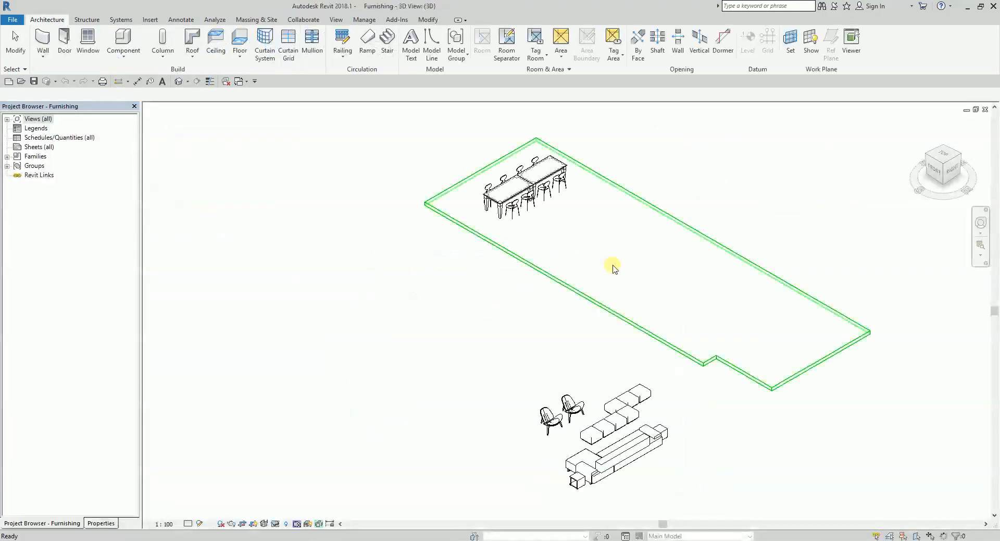
Step: Orbit the Furnishing model in 3D and open its Level 1 floor plan
{"action": "middle_click_drag", "start_coordinate": [530, 437], "coordinate": [681, 433], "text": "shift"}
{"action": "left_click", "coordinate": [7, 119]}
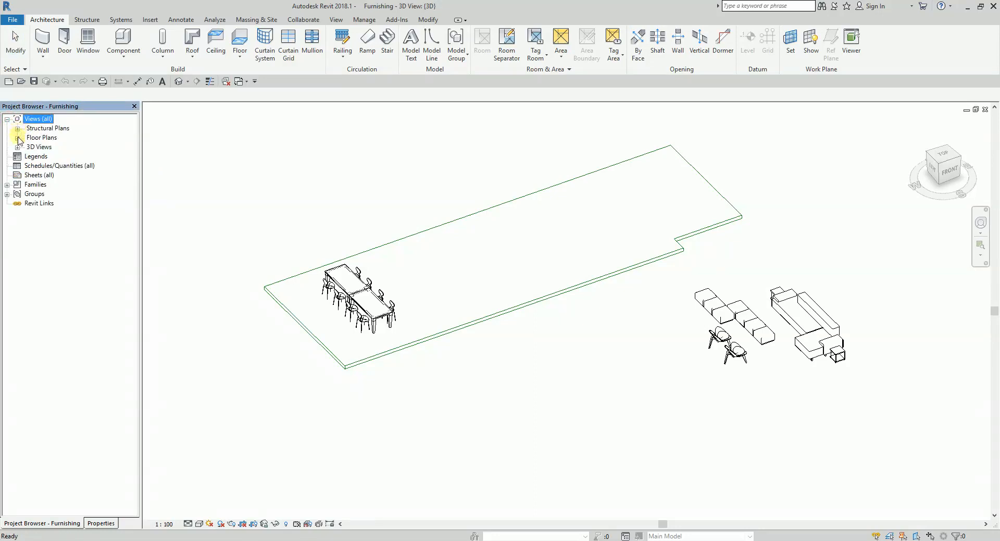
{"action": "left_click", "coordinate": [17, 138]}
{"action": "double_click", "coordinate": [46, 146]}
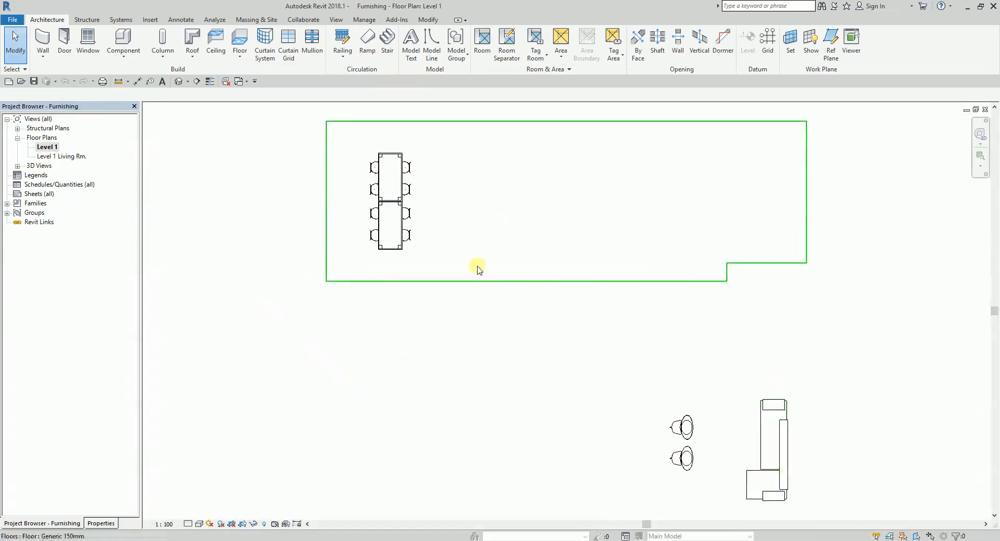
Step: Select the four chairs along the right side of the dining tables and move them horizontally away from the tables
{"action": "scroll", "coordinate": [390, 198], "scroll_direction": "up", "scroll_amount": 4}
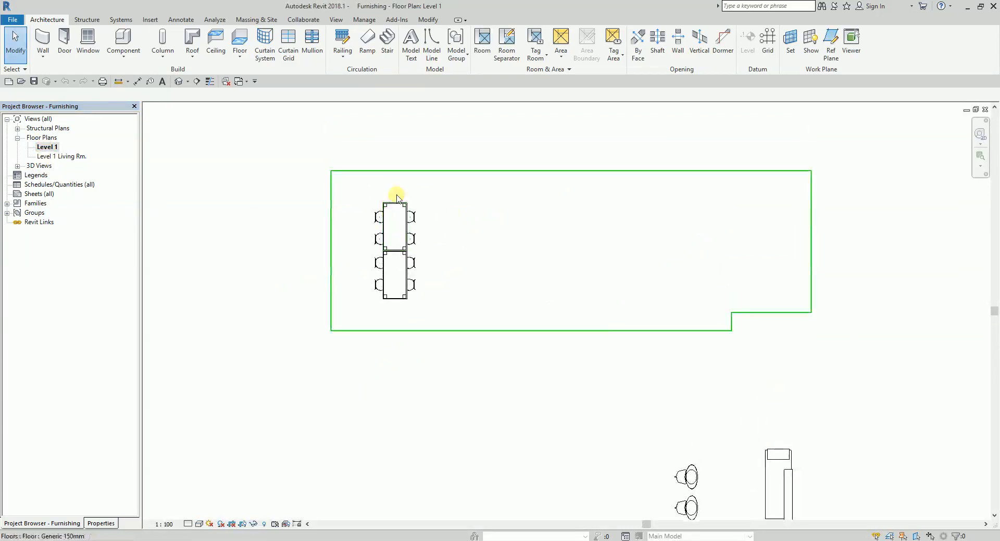
{"action": "scroll", "coordinate": [404, 218], "scroll_direction": "up", "scroll_amount": 2}
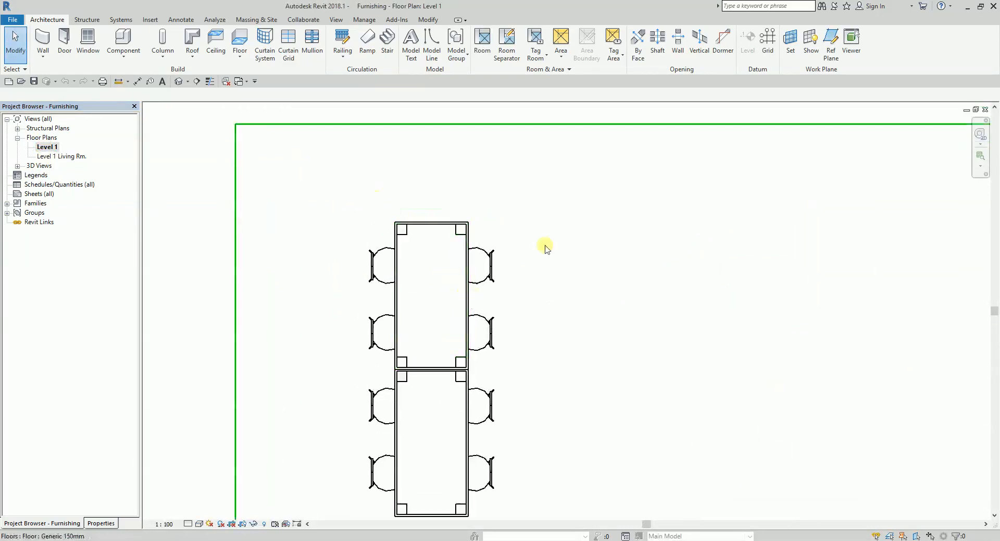
{"action": "left_click", "coordinate": [494, 263]}
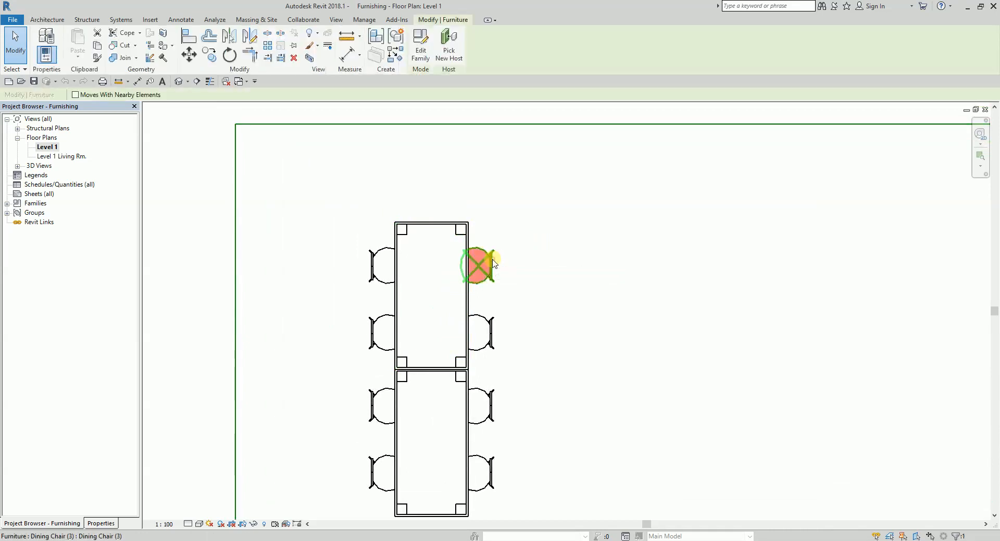
{"action": "scroll", "coordinate": [507, 185], "scroll_direction": "down", "scroll_amount": 2}
{"action": "middle_click_drag", "start_coordinate": [508, 184], "coordinate": [505, 243]}
{"action": "left_click", "coordinate": [491, 156]}
{"action": "left_click_drag", "start_coordinate": [477, 166], "coordinate": [555, 465]}
{"action": "left_click_drag", "start_coordinate": [458, 154], "coordinate": [581, 511]}
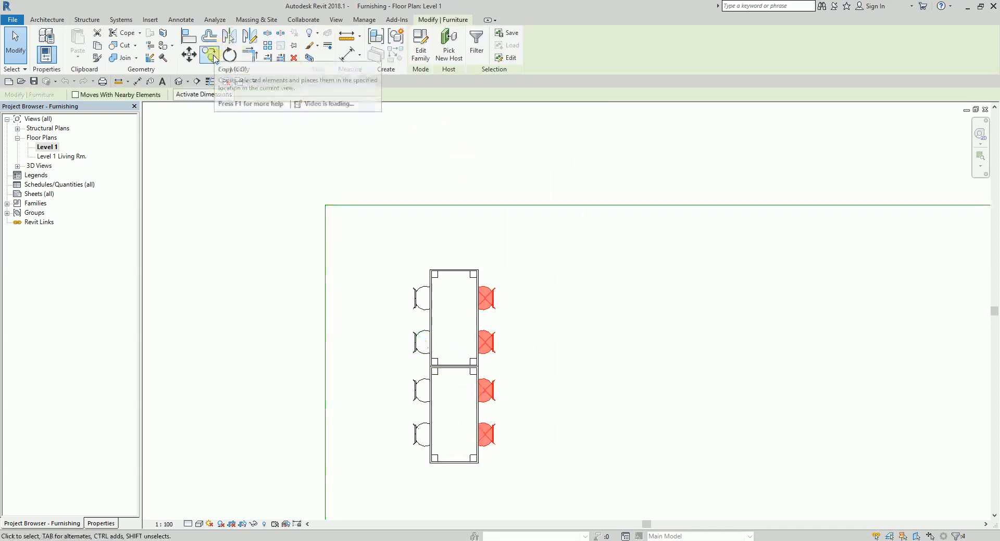
{"action": "left_click", "coordinate": [189, 55]}
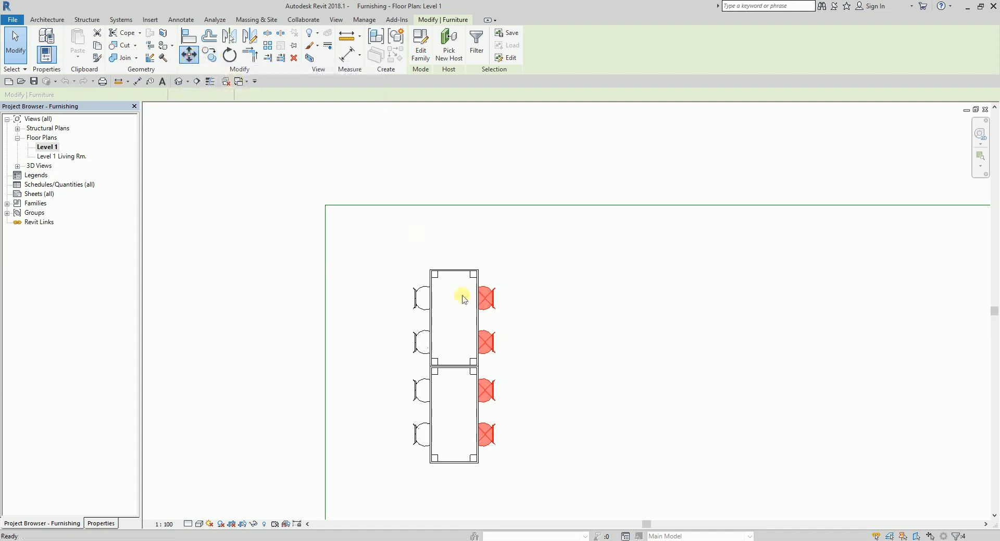
{"action": "left_click", "coordinate": [493, 360]}
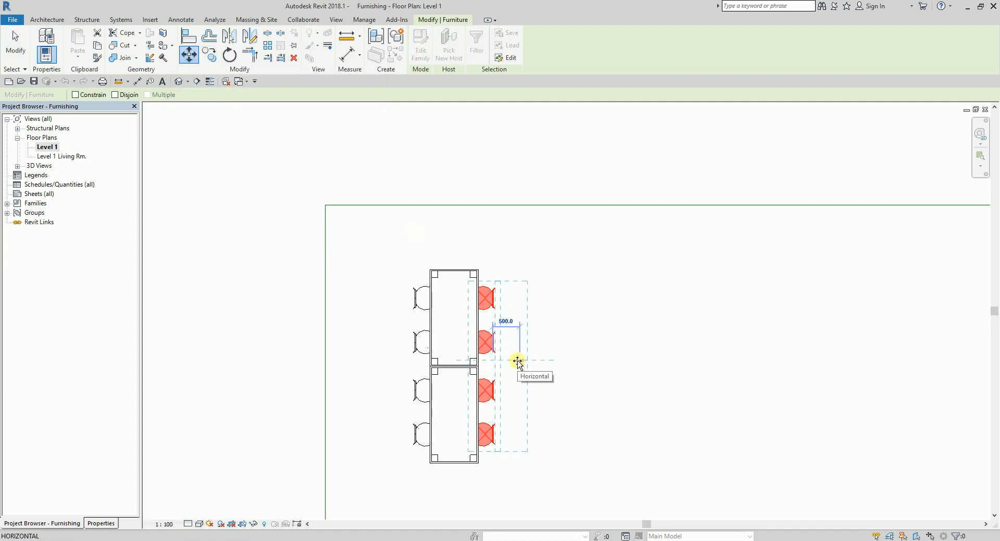
{"action": "left_click", "coordinate": [540, 359]}
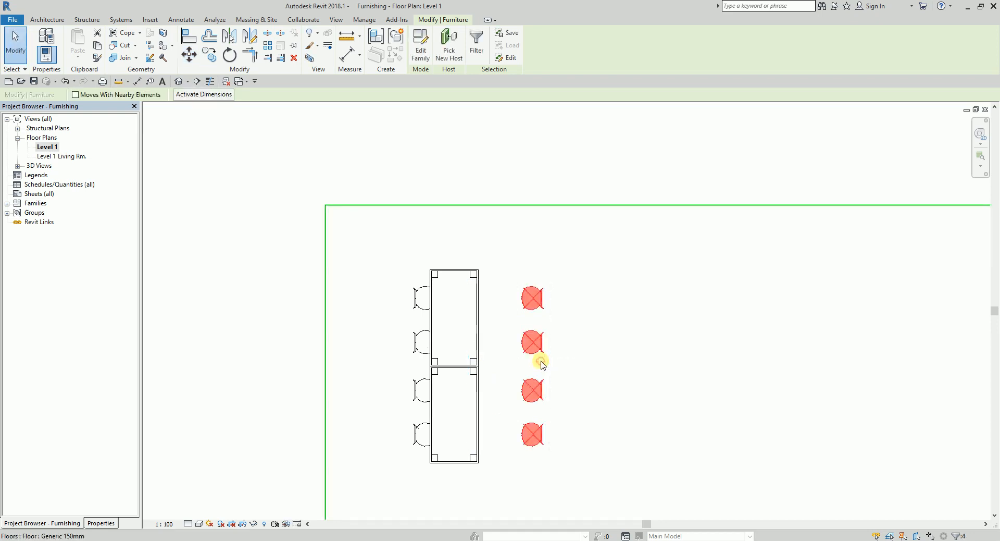
Step: Rotate the four selected chairs 20° counterclockwise about their common center
{"action": "left_click", "coordinate": [229, 55]}
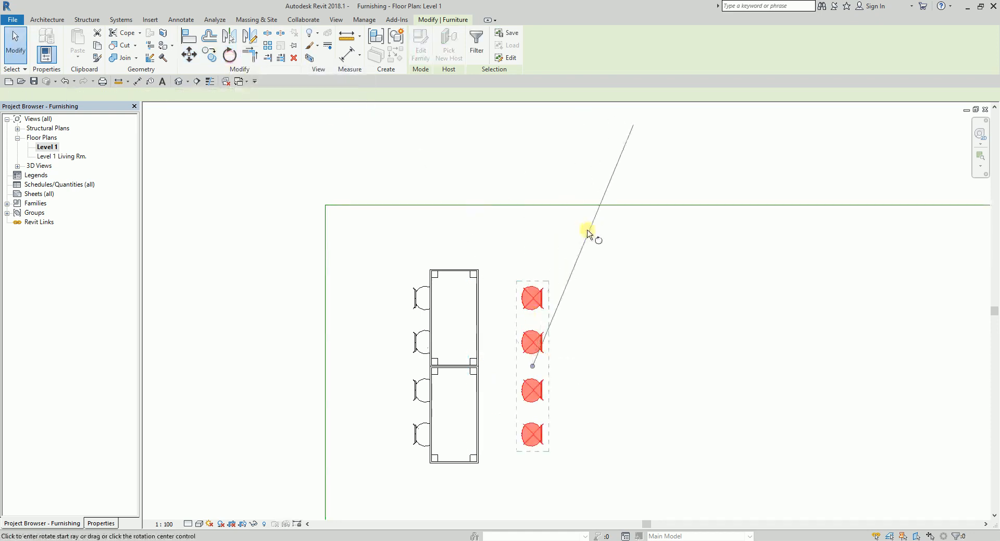
{"action": "left_click", "coordinate": [533, 179]}
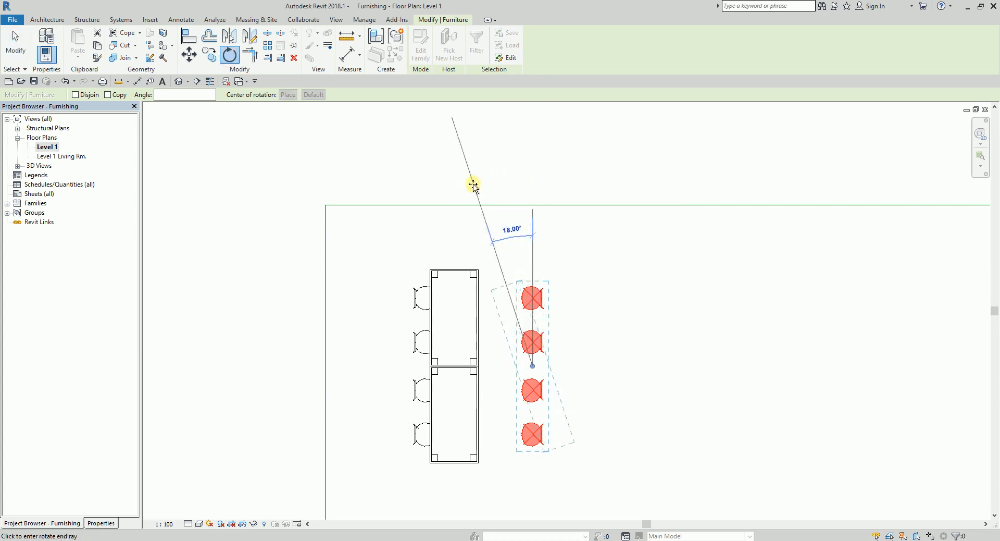
{"action": "type", "text": "20"}
{"action": "key", "text": "Return"}
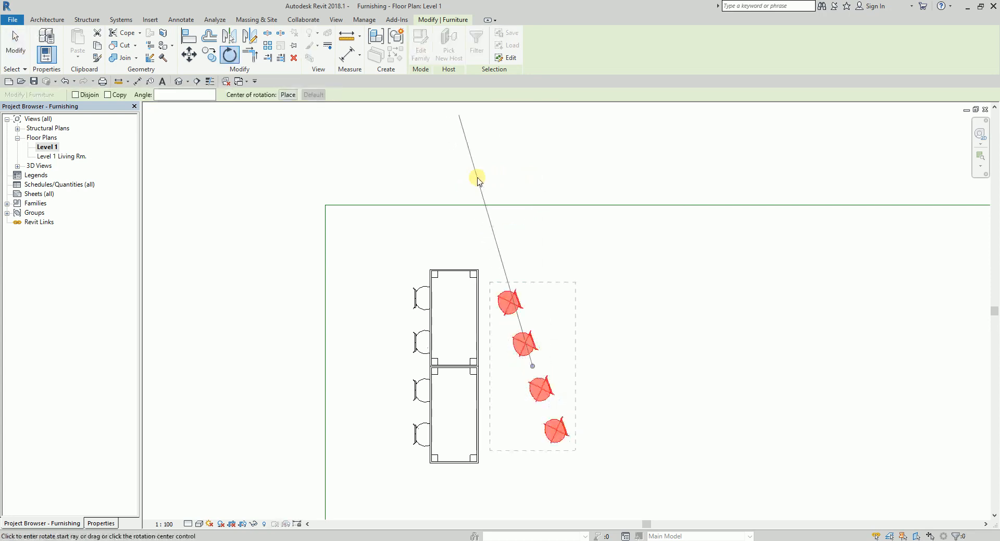
Step: Select the four chairs along the left side of the dining tables and move them horizontally 1000 mm away from the tables
{"action": "key", "text": "Escape"}
{"action": "key", "text": "Escape"}
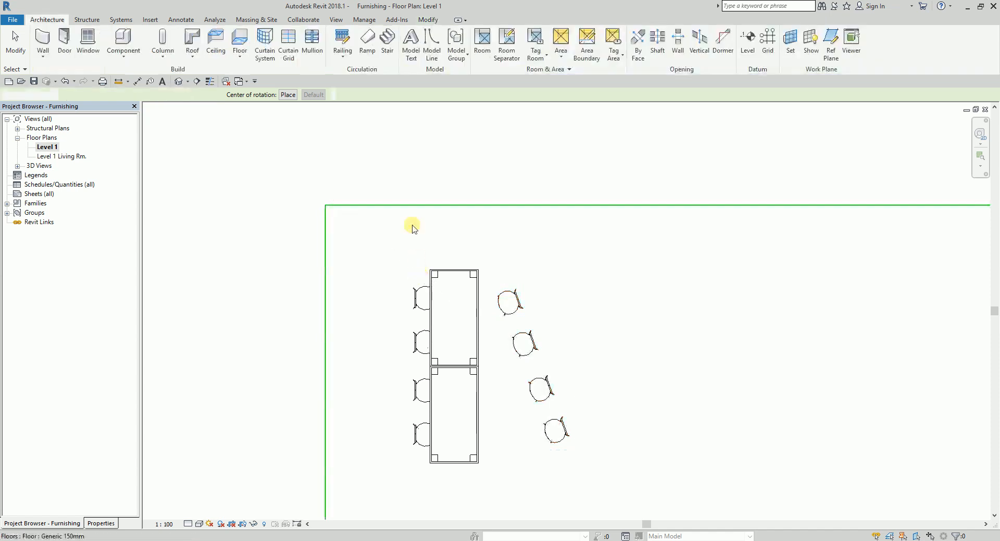
{"action": "left_click_drag", "start_coordinate": [407, 201], "coordinate": [456, 501]}
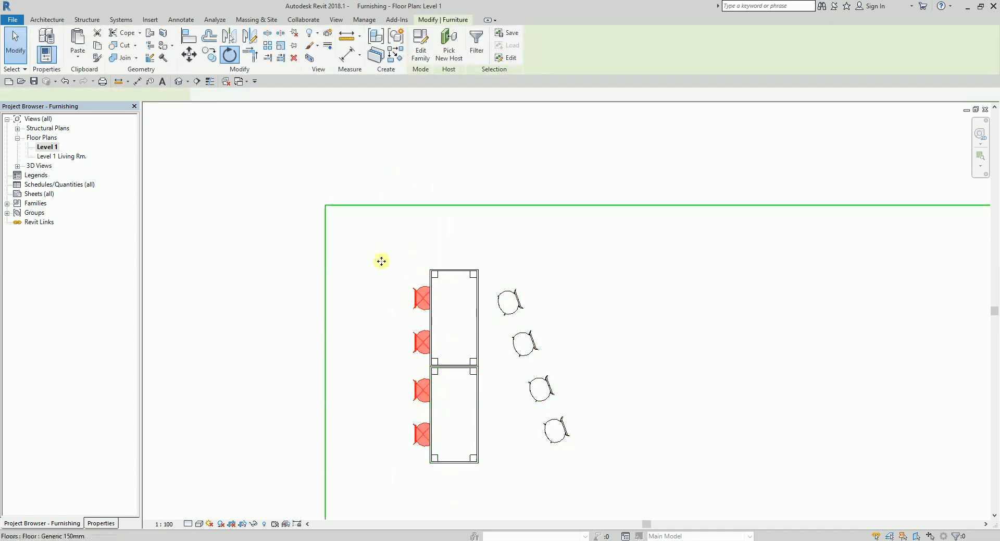
{"action": "left_click", "coordinate": [189, 54]}
{"action": "left_click", "coordinate": [422, 380]}
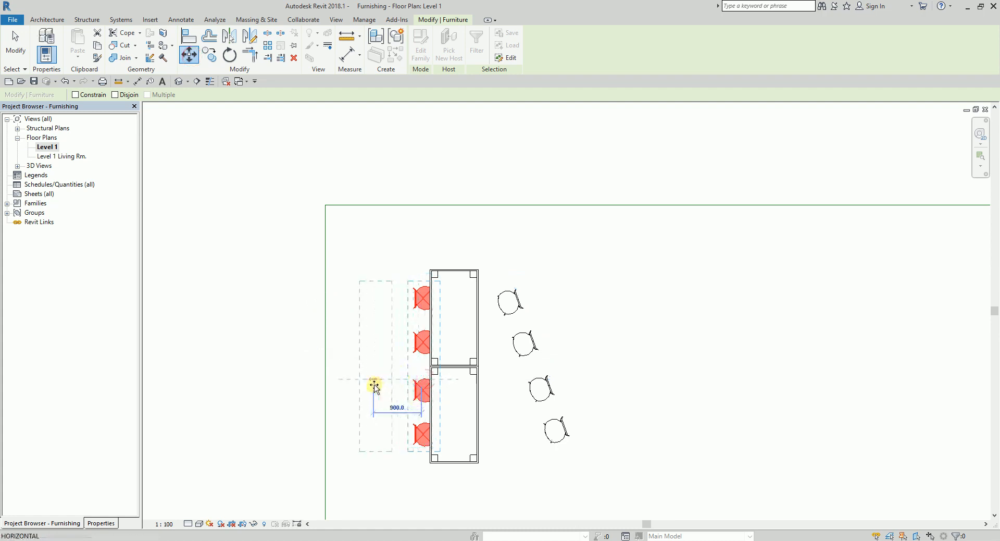
{"action": "type", "text": "1000"}
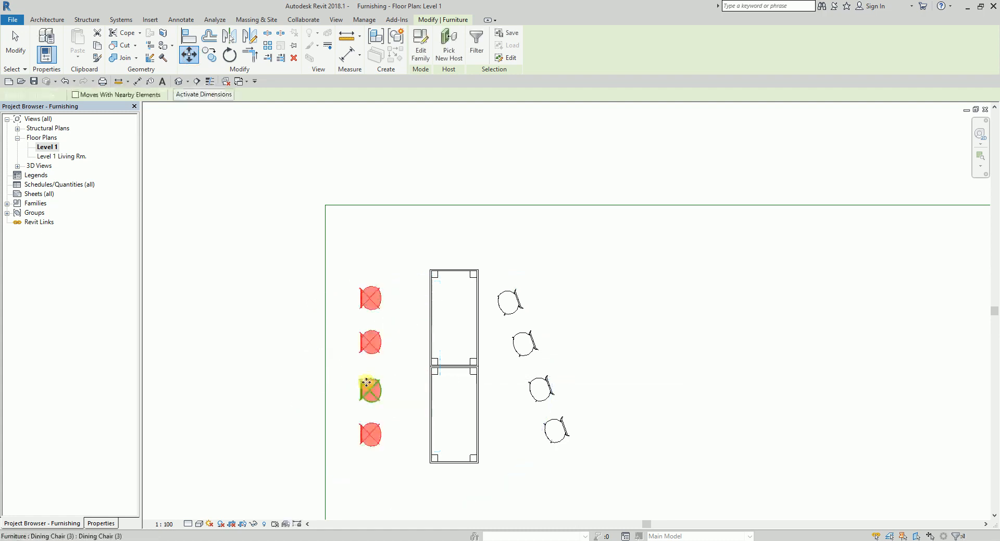
{"action": "key", "text": "Return"}
Step: Rotate the four left-side chairs 20° clockwise about their common center and clear the selection
{"action": "left_click", "coordinate": [230, 54]}
{"action": "left_click", "coordinate": [374, 122]}
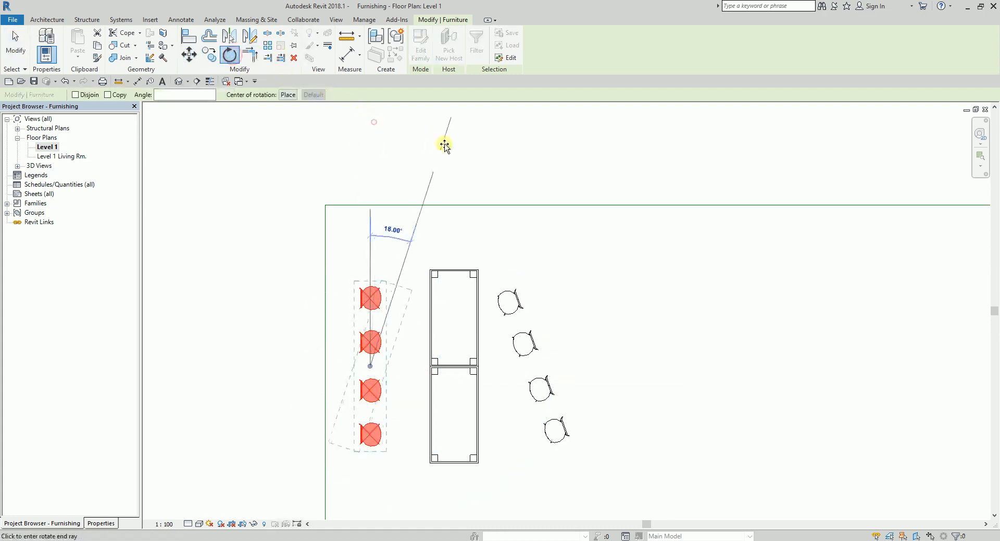
{"action": "type", "text": "20"}
{"action": "key", "text": "Return"}
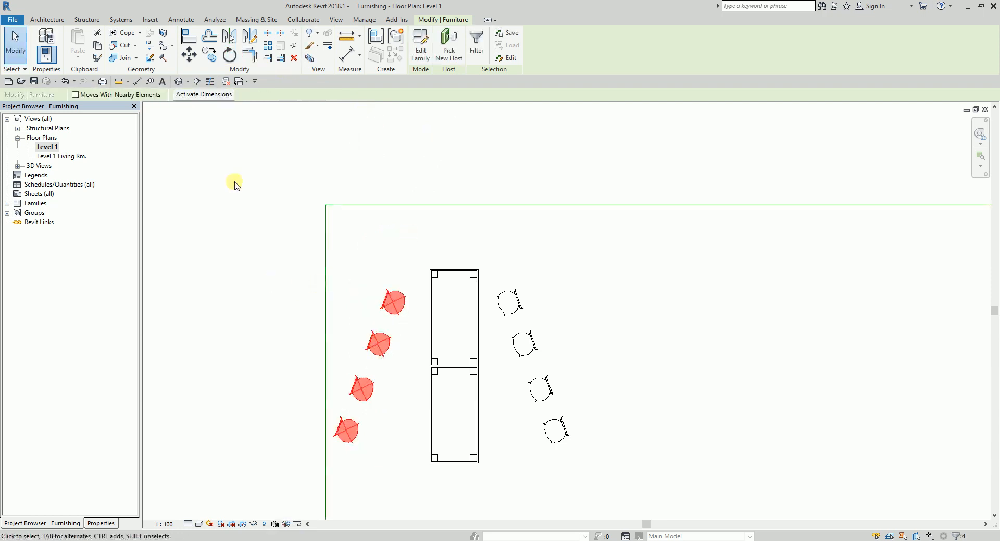
{"action": "left_click", "coordinate": [15, 47]}
Step: Save the edited furniture model as a new project file named Furnishing_OPT2.rvt in Documents
{"action": "scroll", "coordinate": [616, 348], "scroll_direction": "down", "scroll_amount": 2}
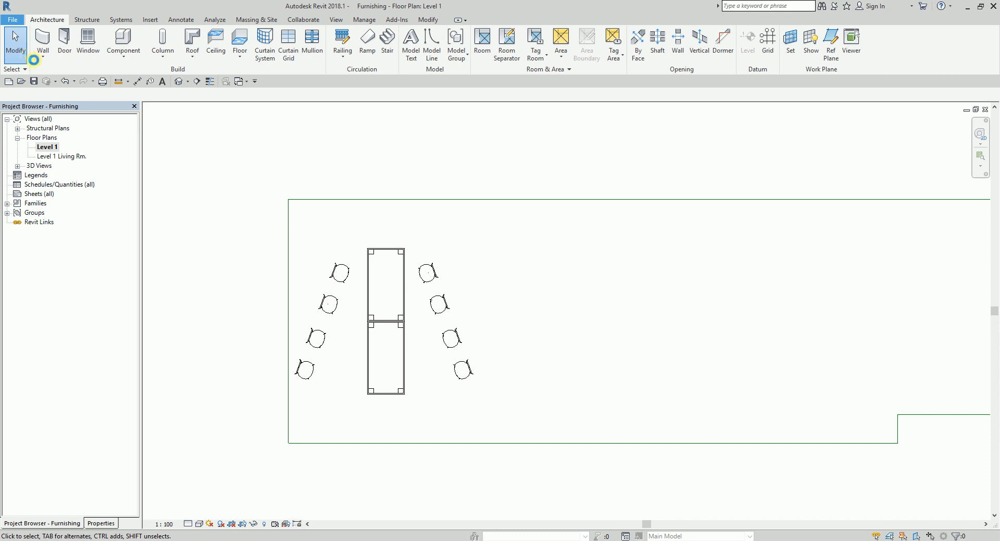
{"action": "left_click", "coordinate": [12, 19]}
{"action": "mouse_move", "coordinate": [45, 144]}
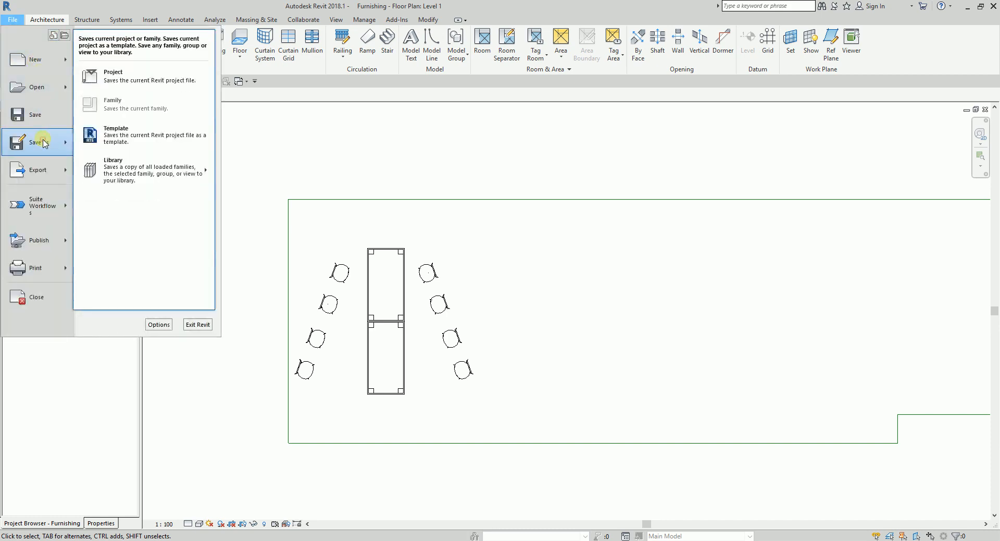
{"action": "left_click", "coordinate": [147, 87]}
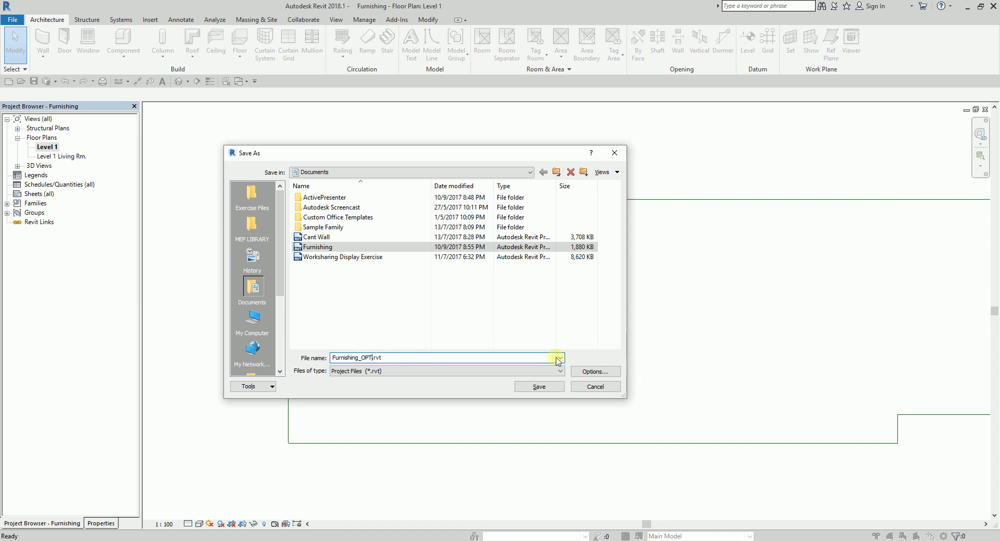
{"action": "left_click", "coordinate": [537, 388]}
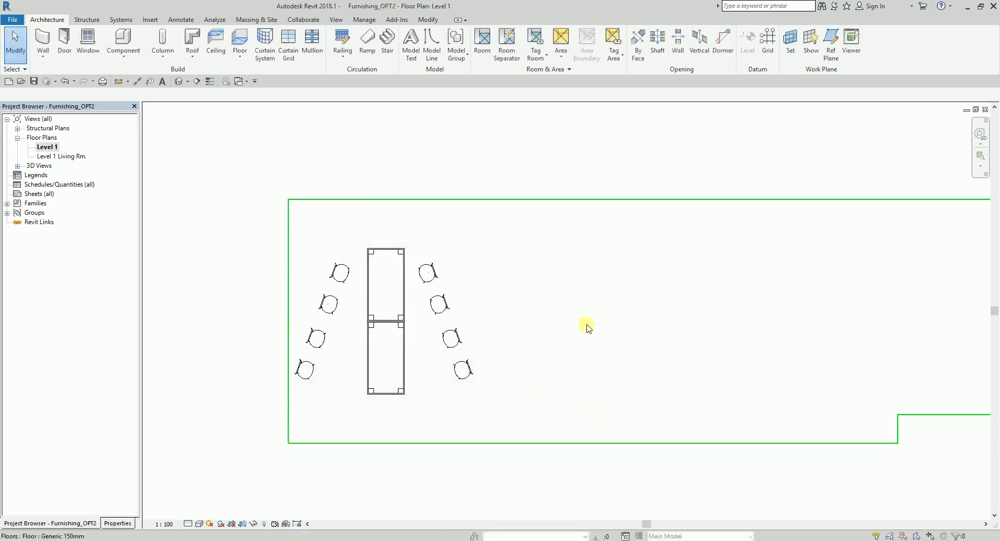
Step: Close the hidden windows and the Furnishing_OPT2 project to return to the rac_basic_sample_project Level 1 plan
{"action": "scroll", "coordinate": [587, 327], "scroll_direction": "down", "scroll_amount": 3}
{"action": "middle_click_drag", "start_coordinate": [580, 273], "coordinate": [571, 213]}
{"action": "middle_click_drag", "start_coordinate": [502, 222], "coordinate": [518, 293]}
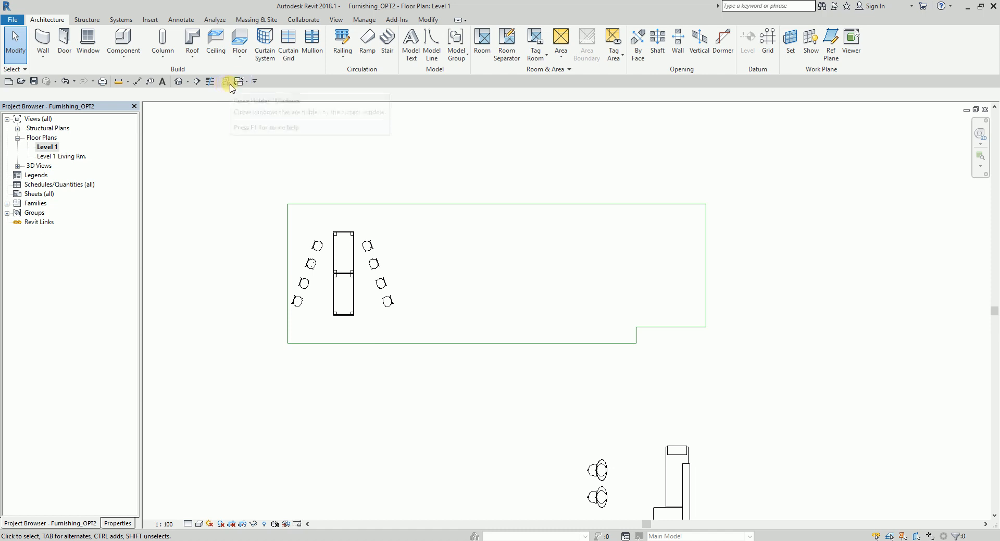
{"action": "left_click", "coordinate": [226, 82]}
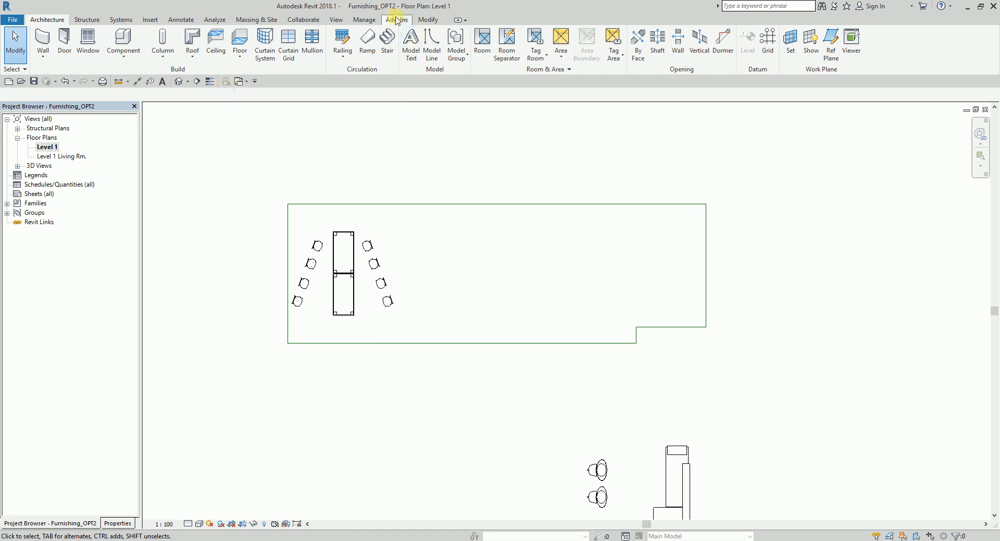
{"action": "left_click", "coordinate": [985, 110]}
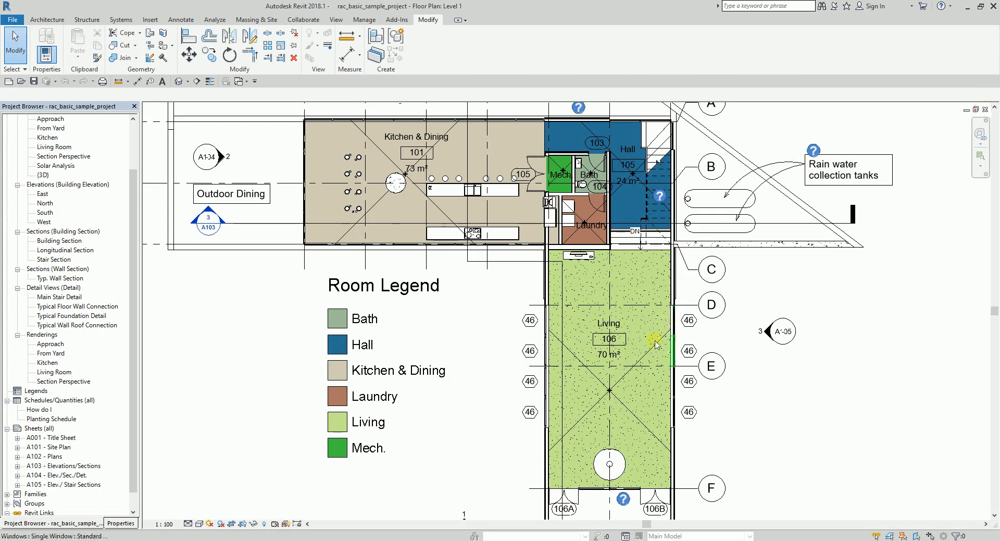
Step: Reload the unloaded Furnishing.rvt link from the original Furnishing file in Documents
{"action": "scroll", "coordinate": [452, 324], "scroll_direction": "down", "scroll_amount": 1}
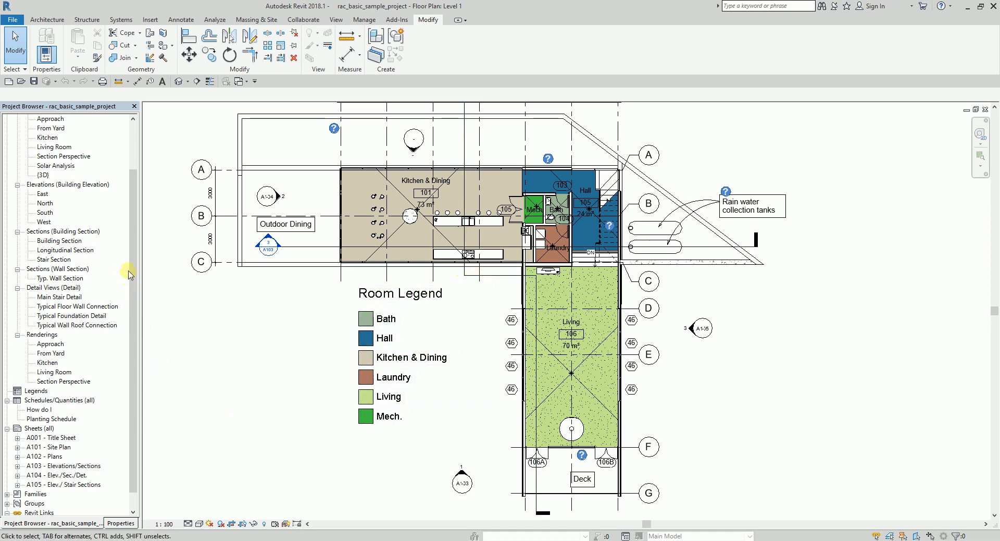
{"action": "scroll", "coordinate": [130, 284], "scroll_direction": "down", "scroll_amount": 1}
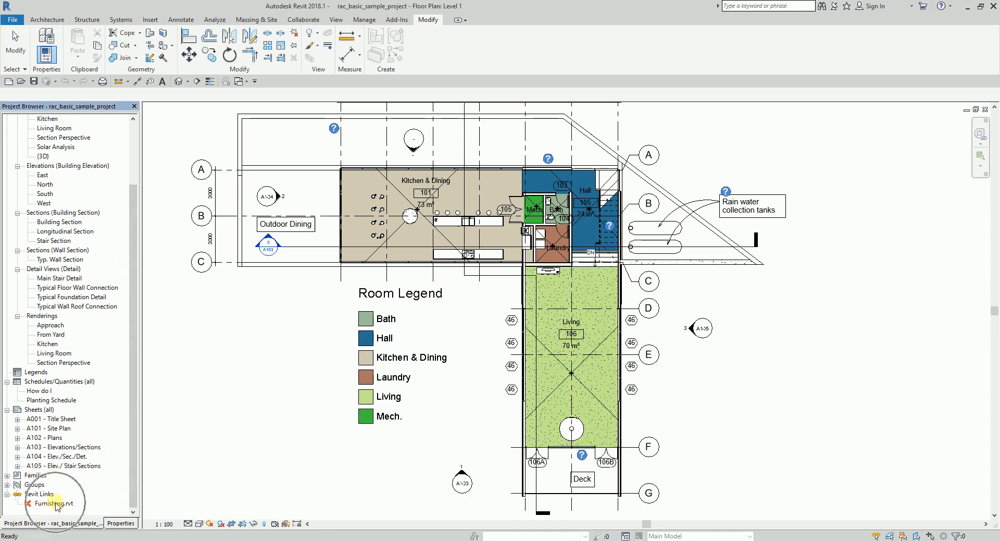
{"action": "right_click", "coordinate": [56, 504]}
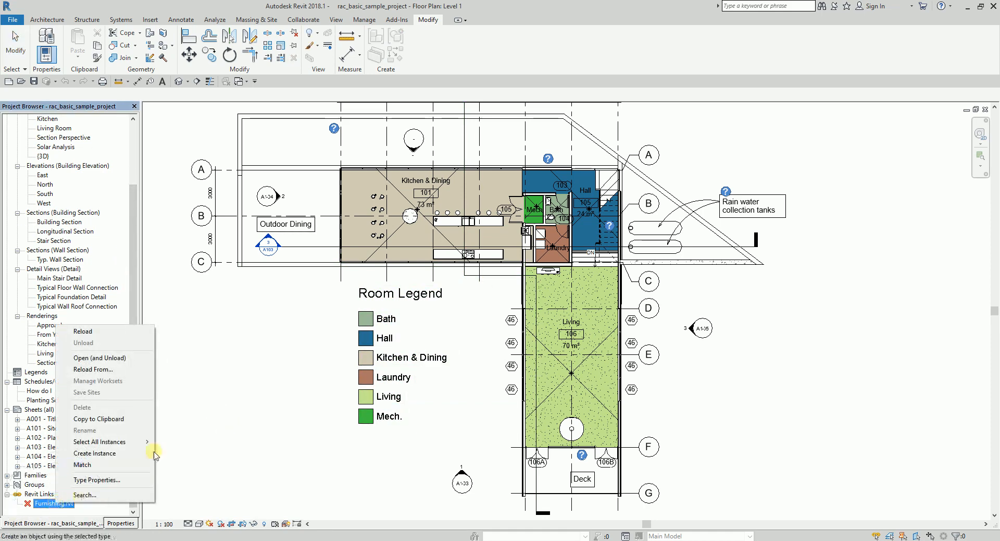
{"action": "left_click", "coordinate": [103, 370]}
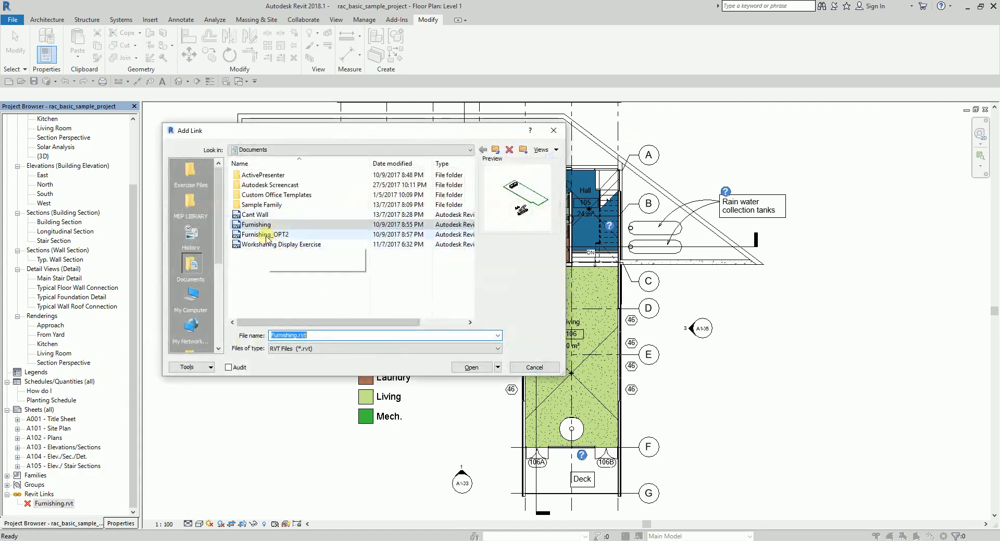
{"action": "left_click", "coordinate": [257, 236]}
{"action": "left_click", "coordinate": [251, 224]}
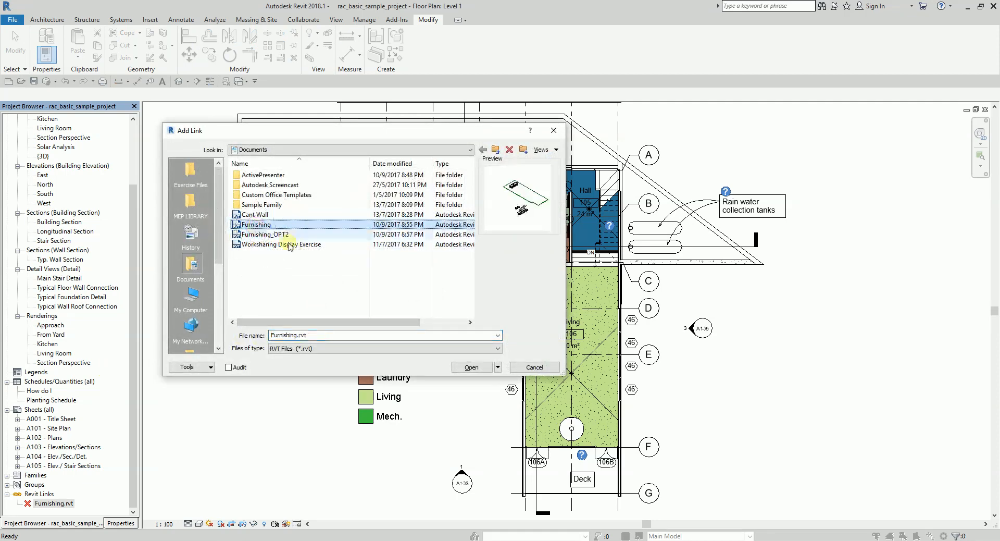
{"action": "left_click", "coordinate": [475, 368]}
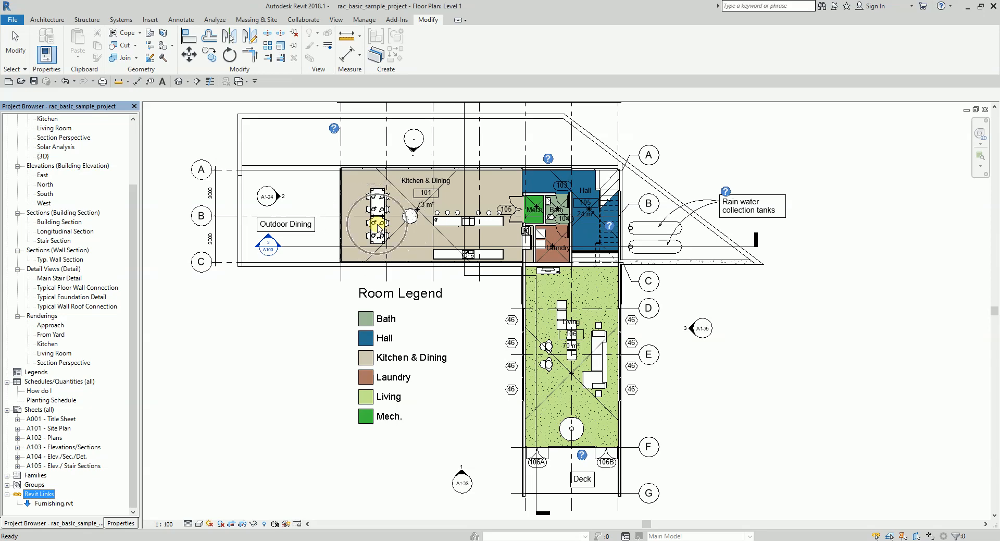
Step: Replace the furniture link's source by reloading it from Furnishing_OPT2.rvt in Documents
{"action": "scroll", "coordinate": [391, 221], "scroll_direction": "up", "scroll_amount": 3}
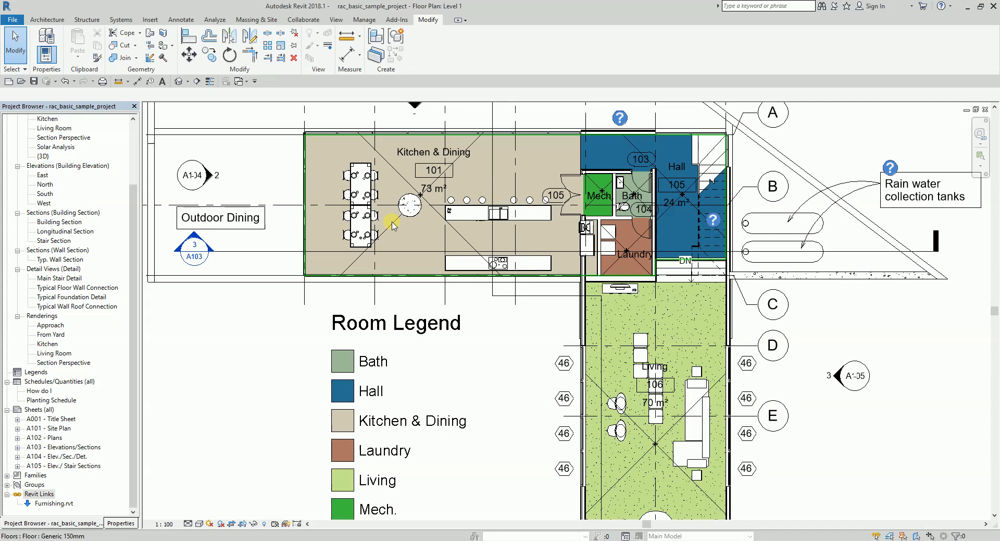
{"action": "right_click", "coordinate": [61, 506]}
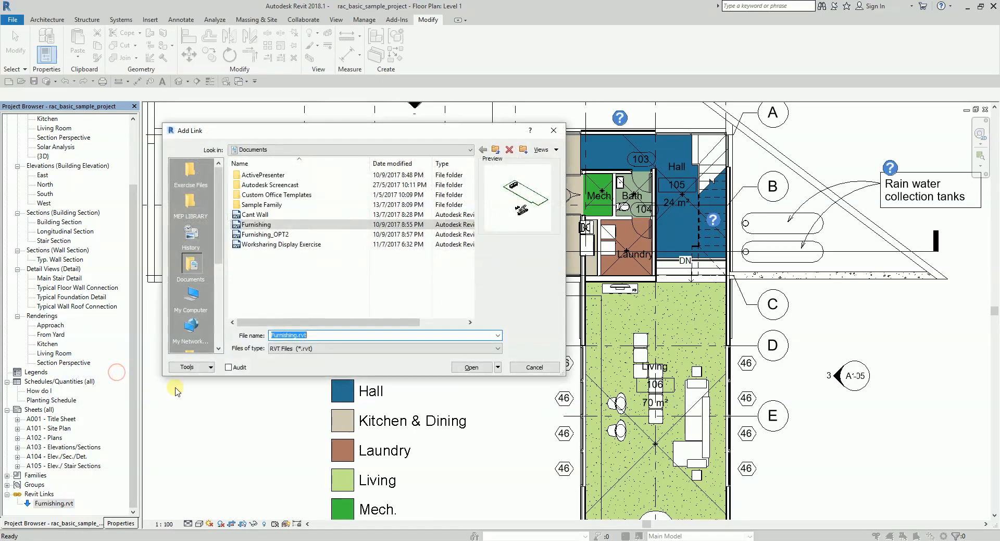
{"action": "left_click", "coordinate": [262, 234]}
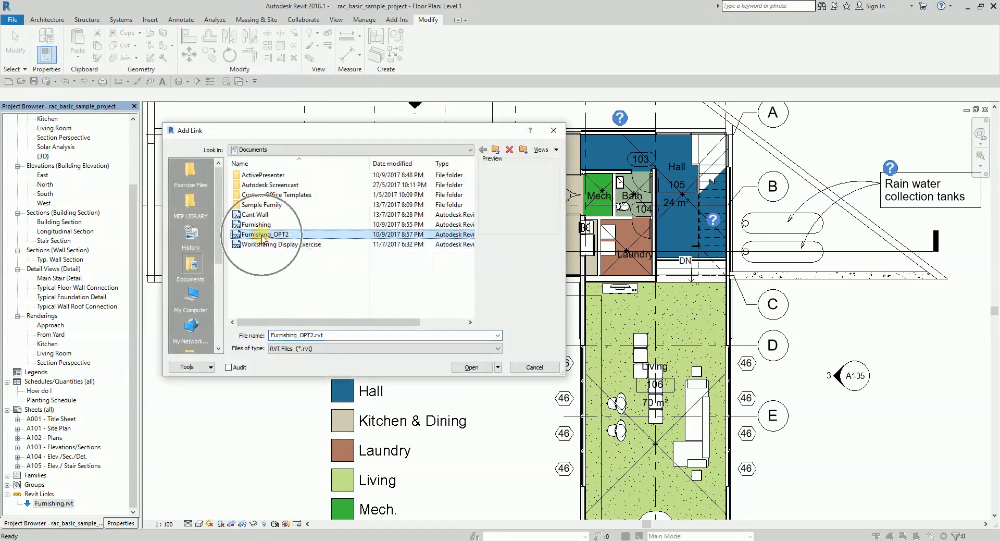
{"action": "left_click", "coordinate": [471, 367]}
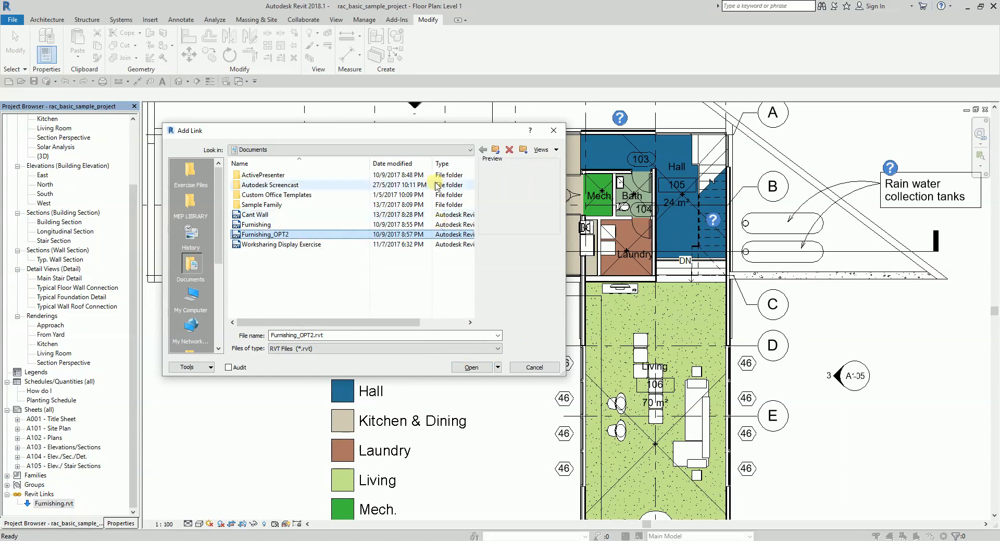
{"action": "left_click_drag", "start_coordinate": [421, 129], "coordinate": [780, 119]}
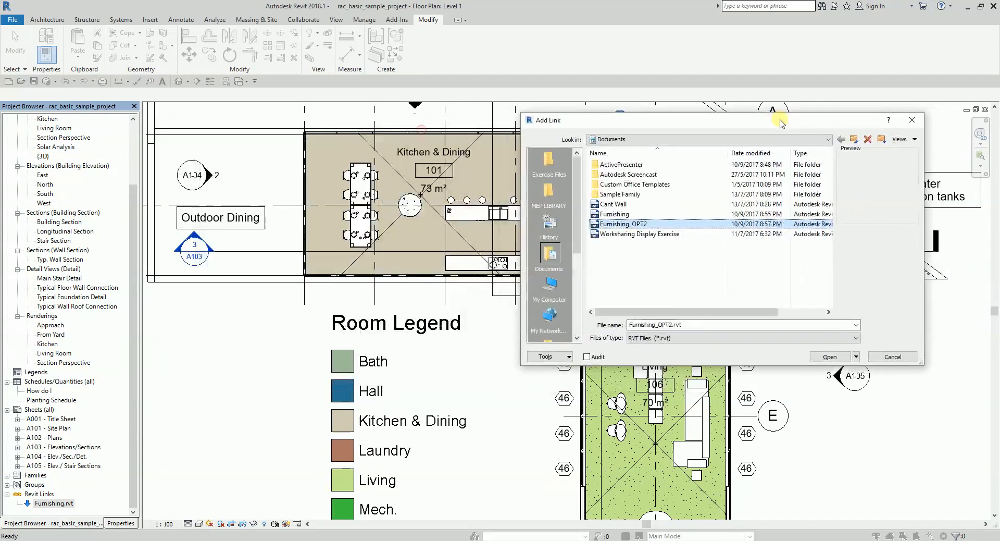
{"action": "left_click", "coordinate": [829, 357]}
{"action": "left_click", "coordinate": [388, 191]}
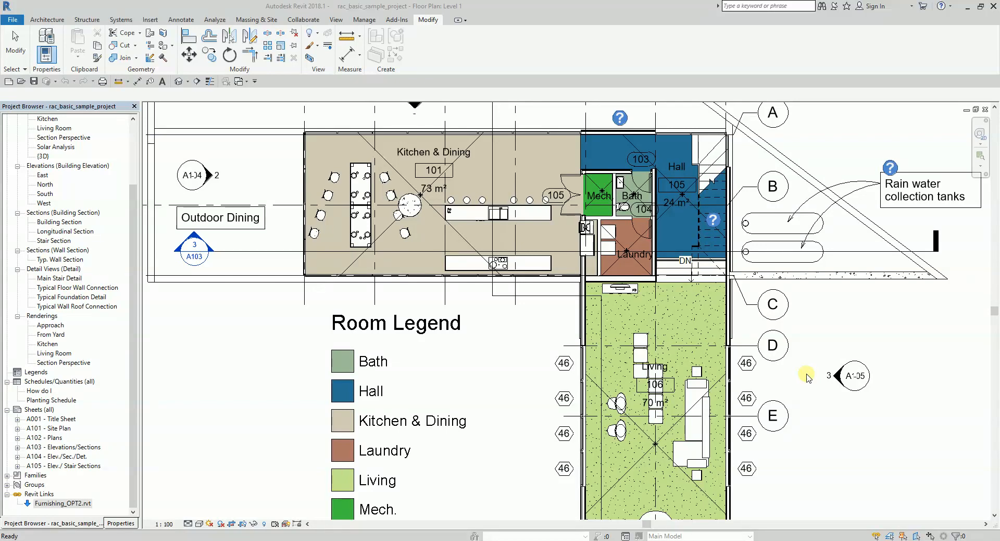
{"action": "scroll", "coordinate": [503, 383], "scroll_direction": "down", "scroll_amount": 2}
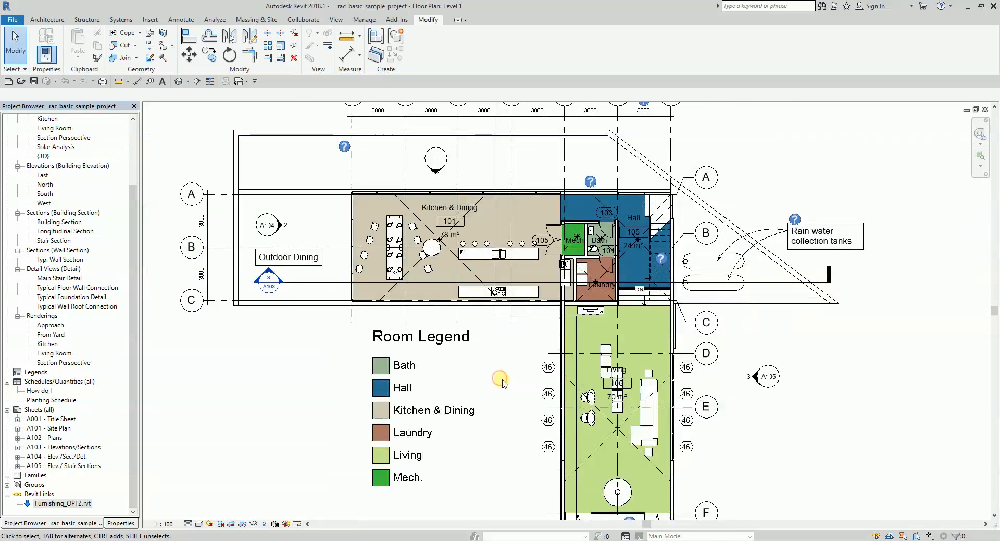
{"action": "middle_click_drag", "start_coordinate": [503, 383], "coordinate": [490, 350]}
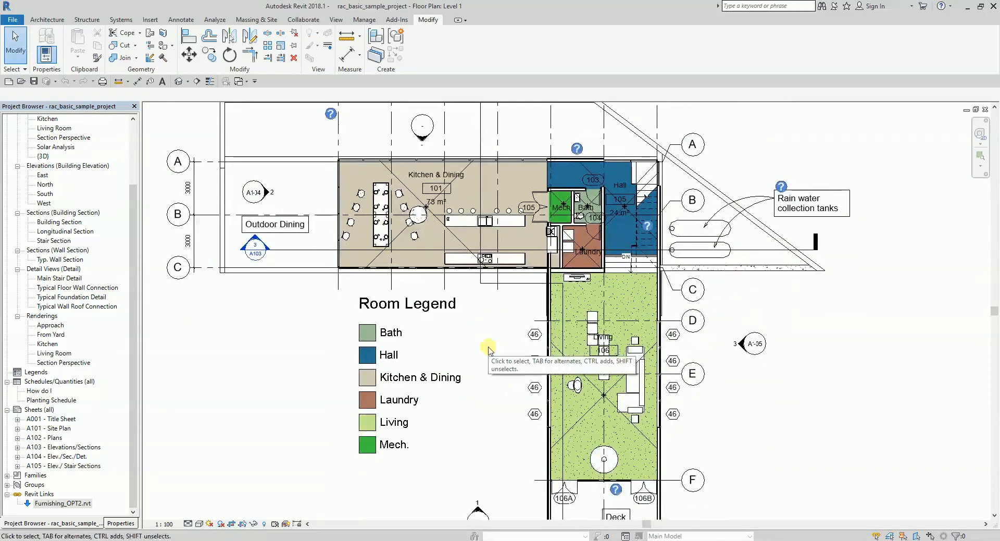